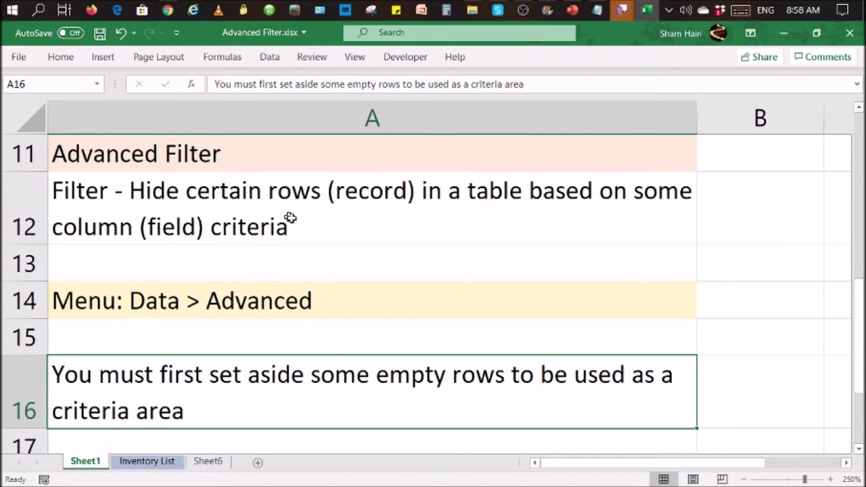
Examine the inventory table and the empty rows above it on the Inventory List sheet, plus the Advanced Filter menu note on Sheet1.
left_click(165, 461)
scroll(370, 352, "down", 2)
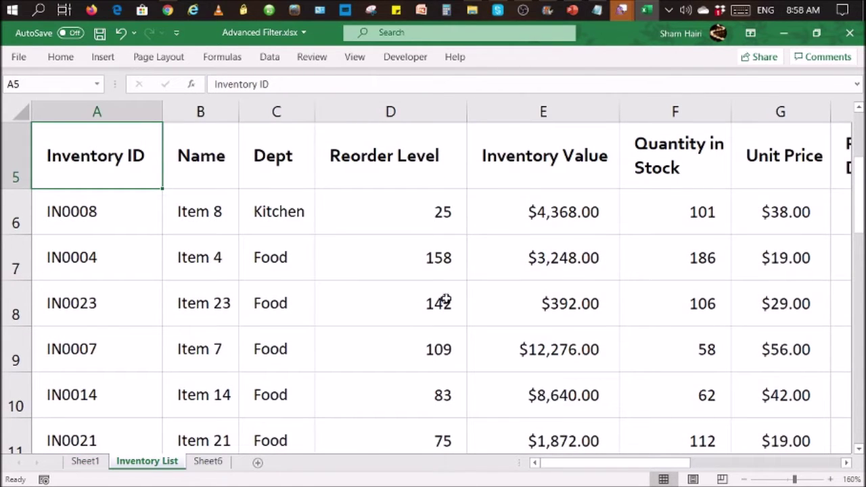
scroll(447, 297, "down", 2)
scroll(447, 298, "up", 3)
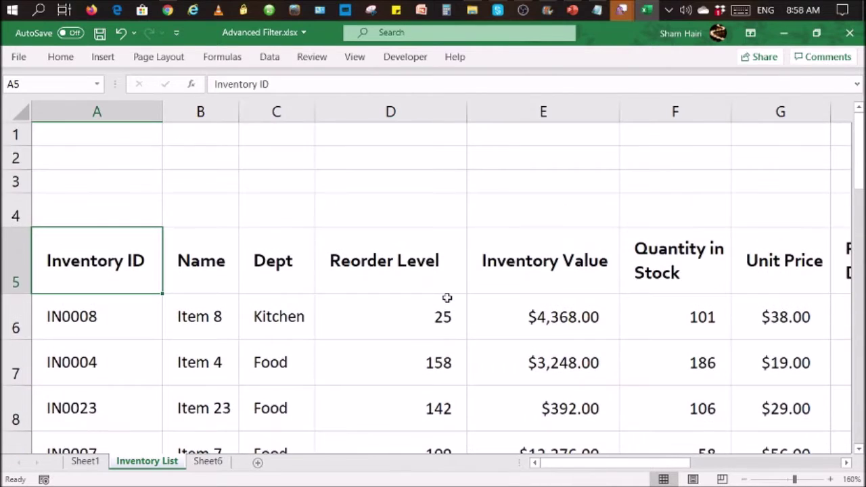
scroll(447, 297, "down", 2)
scroll(447, 298, "down", 3)
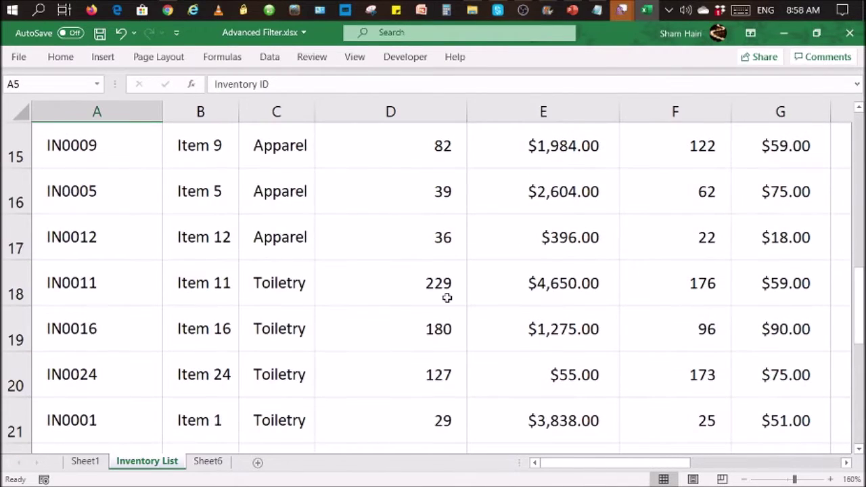
scroll(390, 291, "up", 1)
scroll(390, 292, "up", 1)
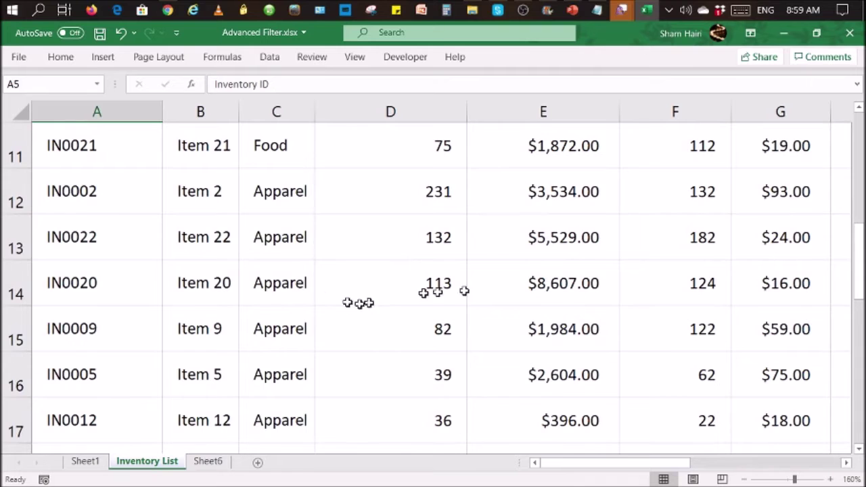
scroll(358, 301, "up", 4)
scroll(476, 338, "down", 3)
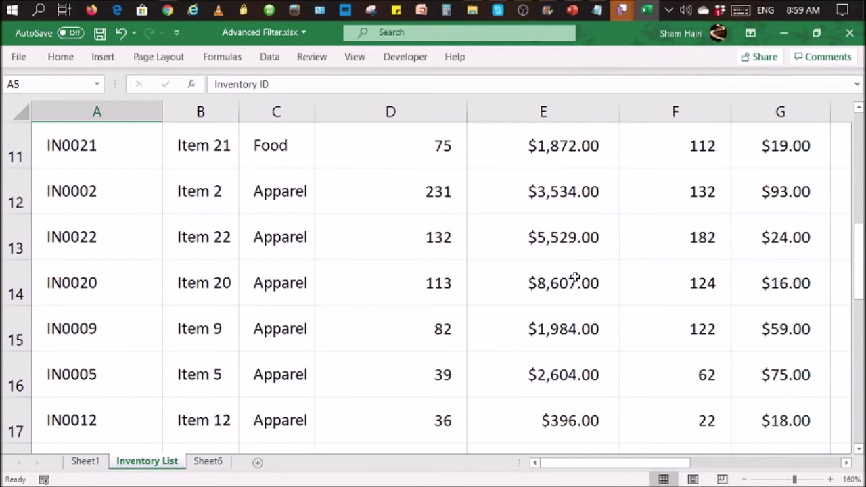
scroll(573, 276, "up", 3)
scroll(574, 276, "up", 1)
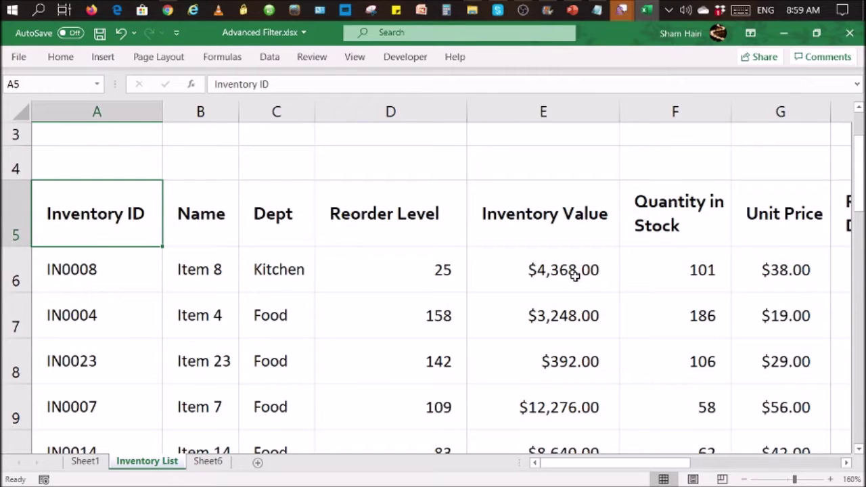
scroll(575, 275, "up", 1)
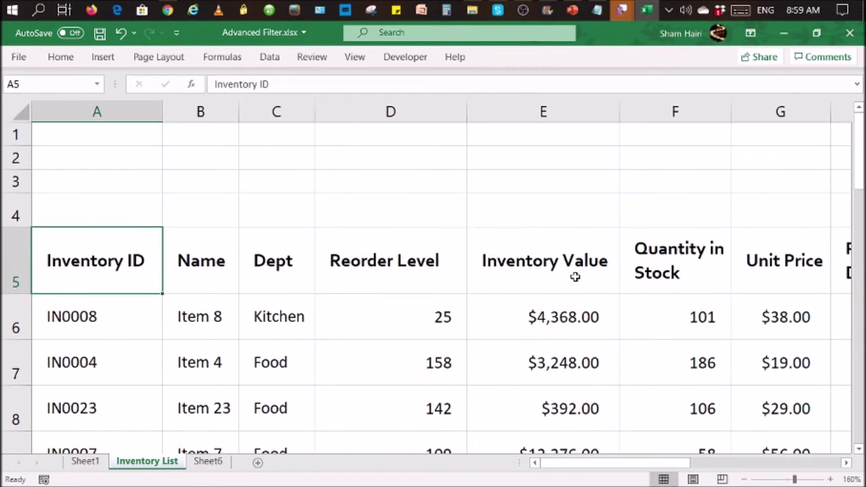
left_click(91, 463)
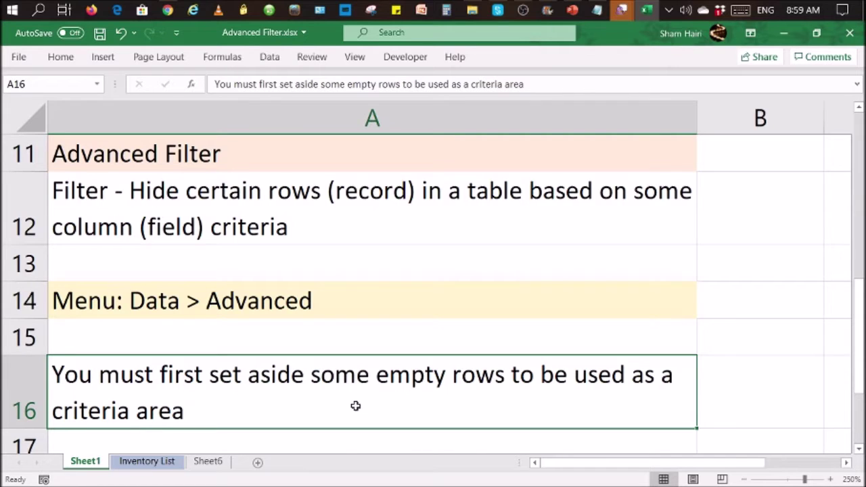
left_click(149, 302)
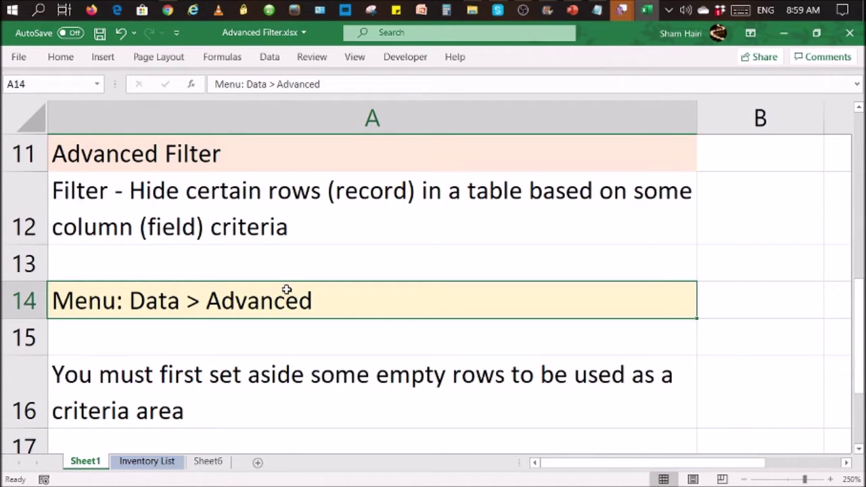
Copy the inventory table's header row A5:J5 on the Inventory List sheet and paste it into row 1 starting at A1.
left_click(147, 461)
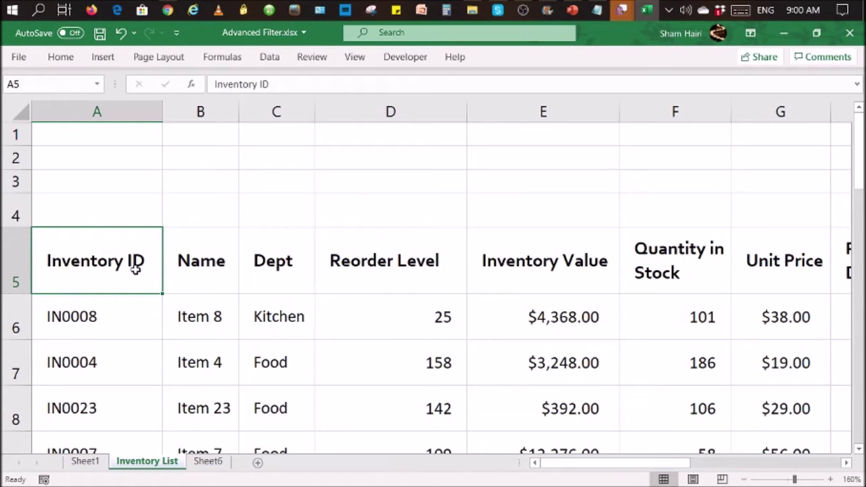
key("ctrl+shift+Right")
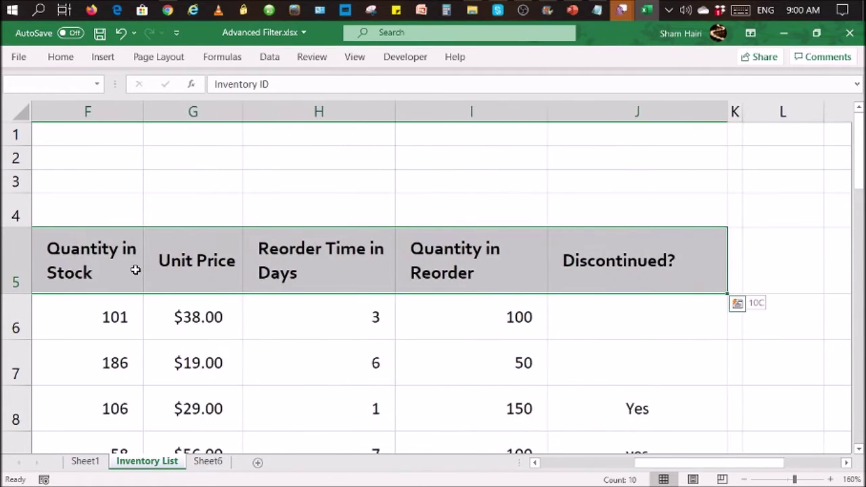
right_click(276, 271)
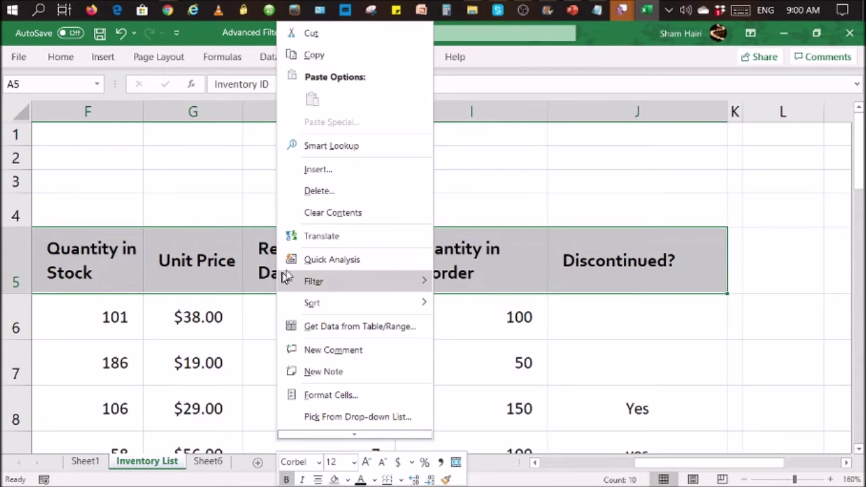
left_click(355, 62)
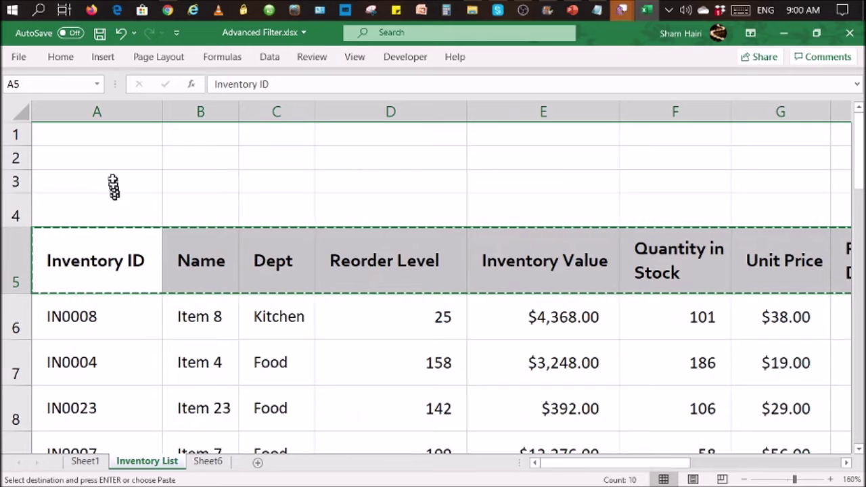
left_click(81, 133)
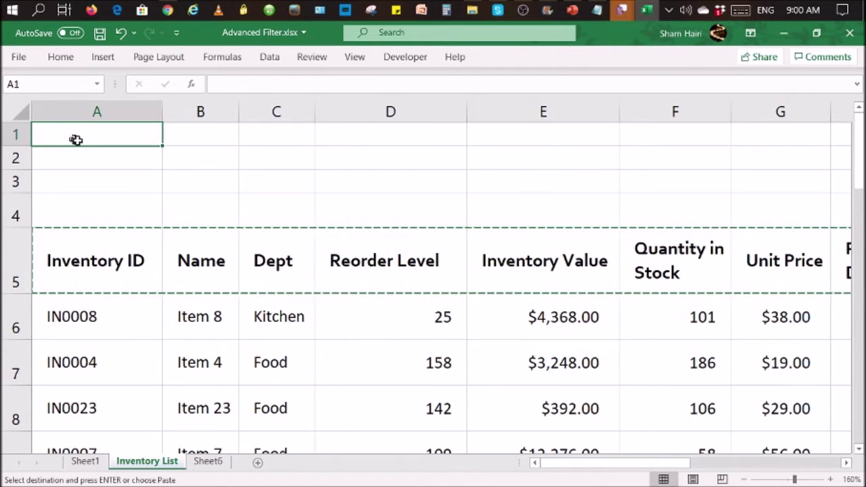
right_click(85, 137)
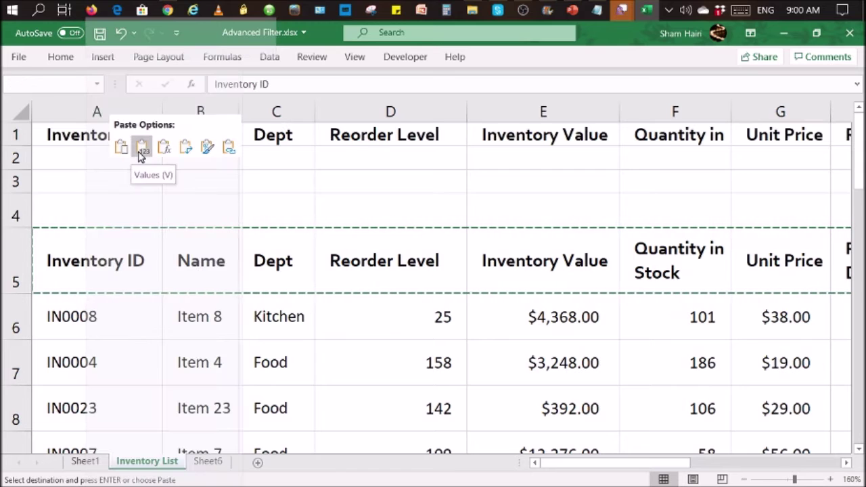
left_click(128, 152)
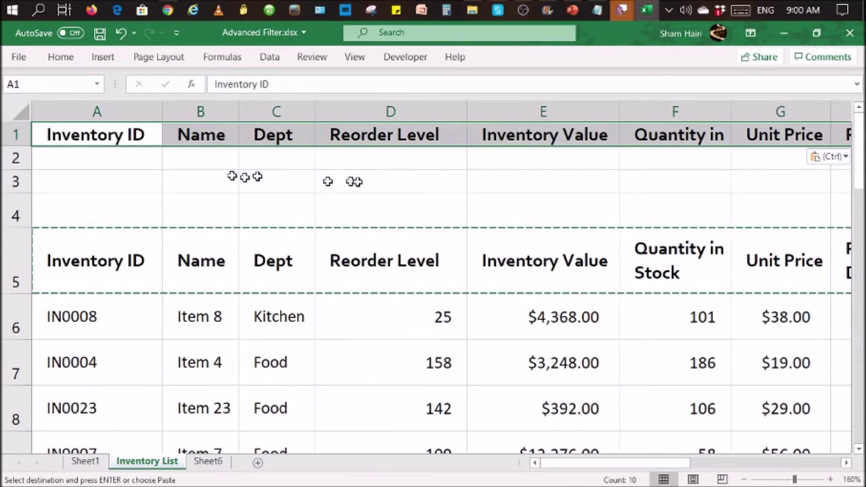
key("Escape")
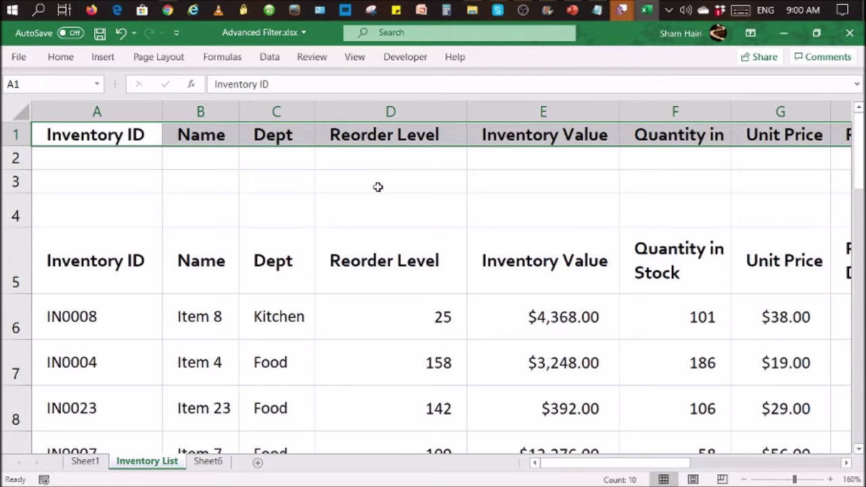
Enter the filter criteria in row 2: Apparel under Dept and >100 under Reorder Level.
left_click(302, 164)
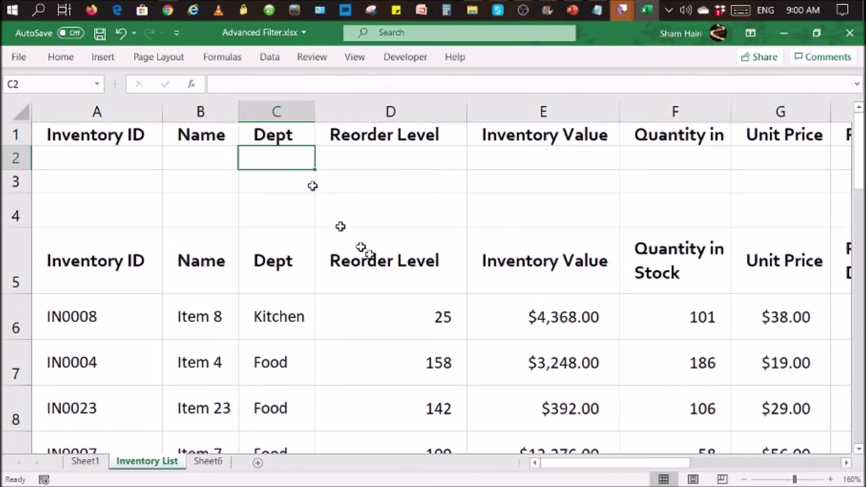
type("Apparel")
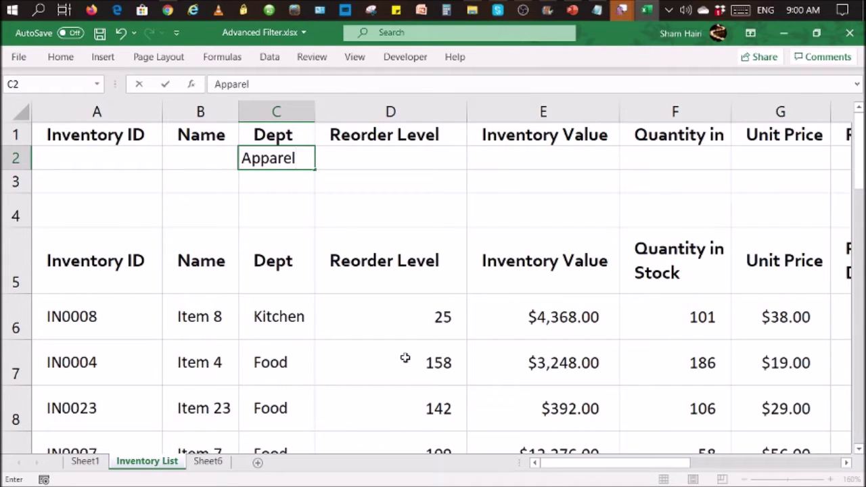
key("Tab")
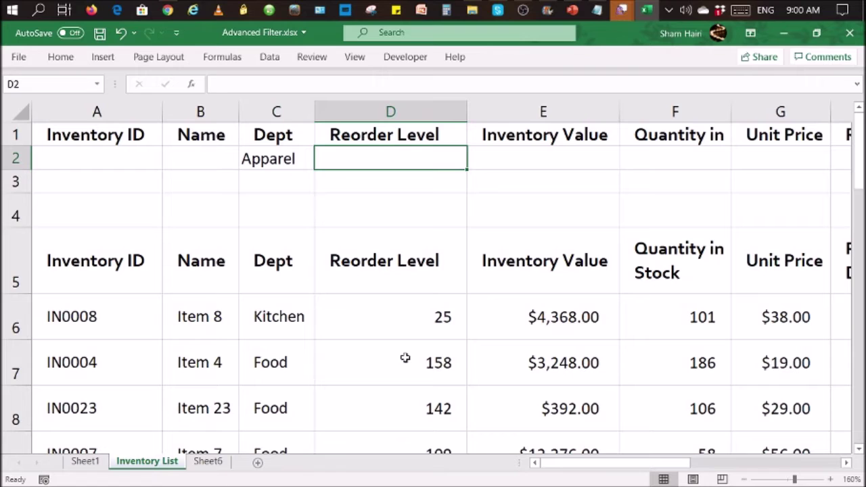
type(">100")
key("Return")
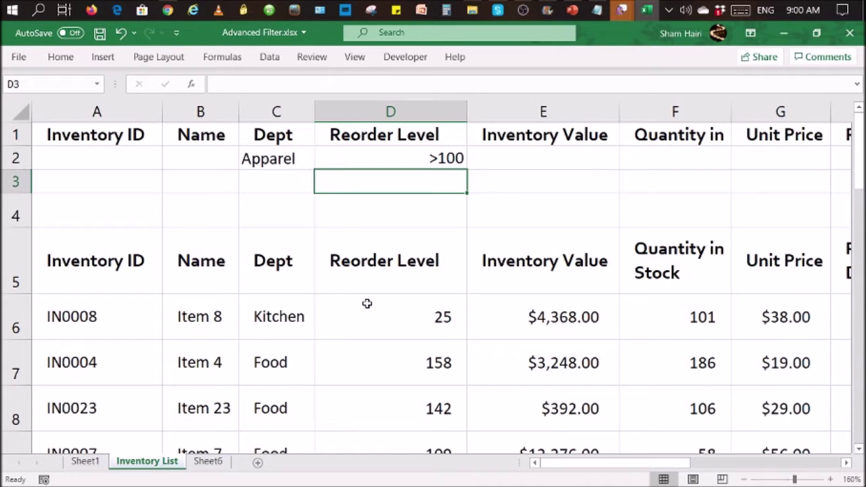
Review the comparison operators listed in B1:C3 on Sheet6.
left_click(211, 462)
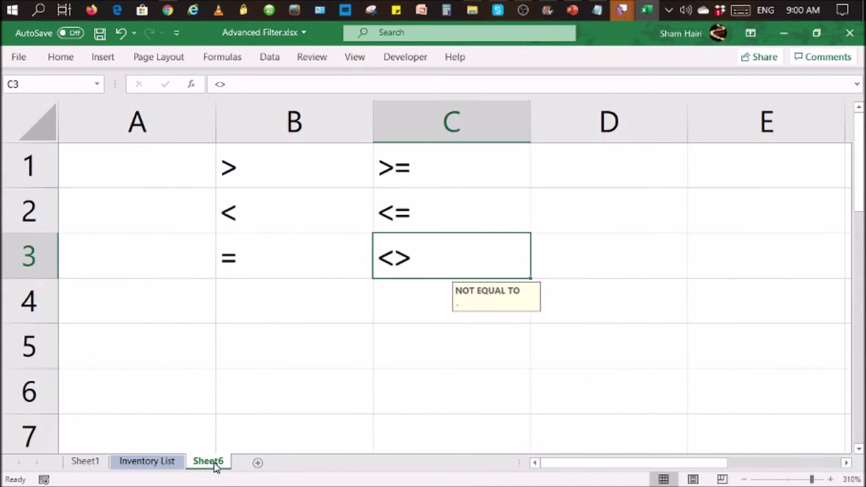
left_click(293, 179)
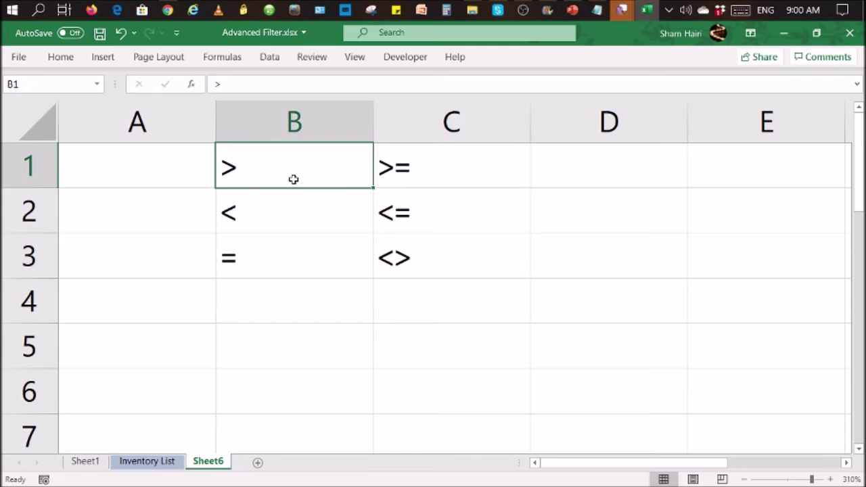
left_click(431, 172)
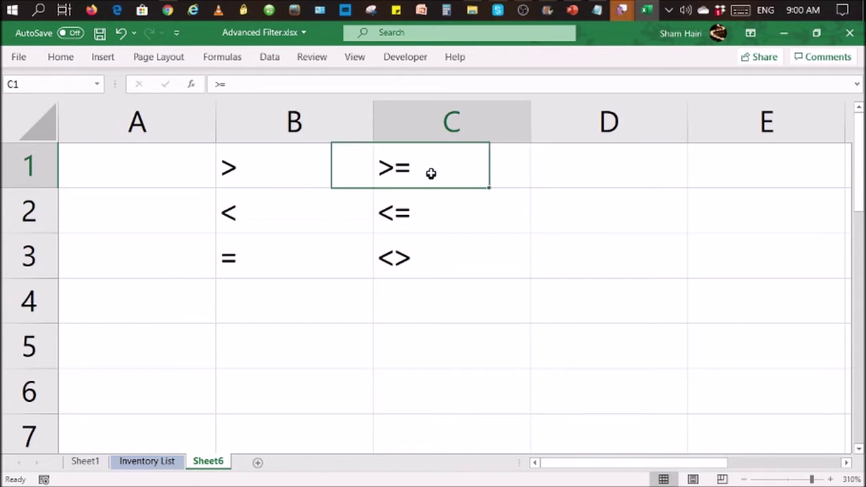
left_click(314, 215)
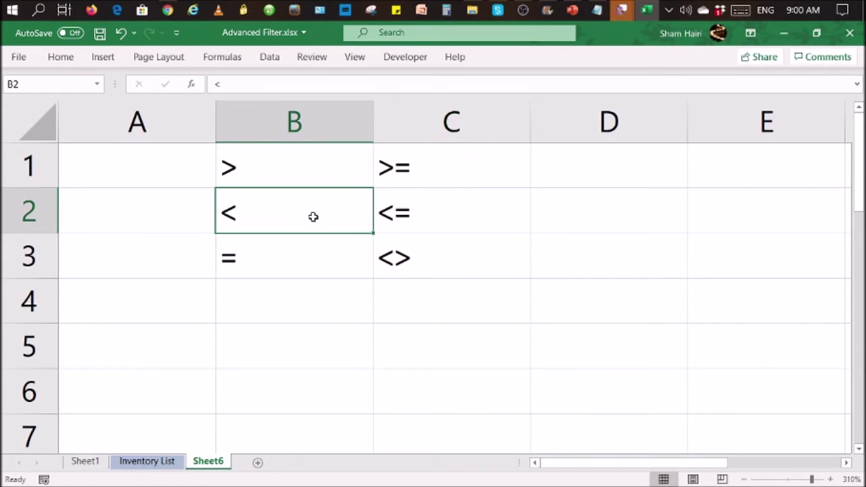
left_click(428, 210)
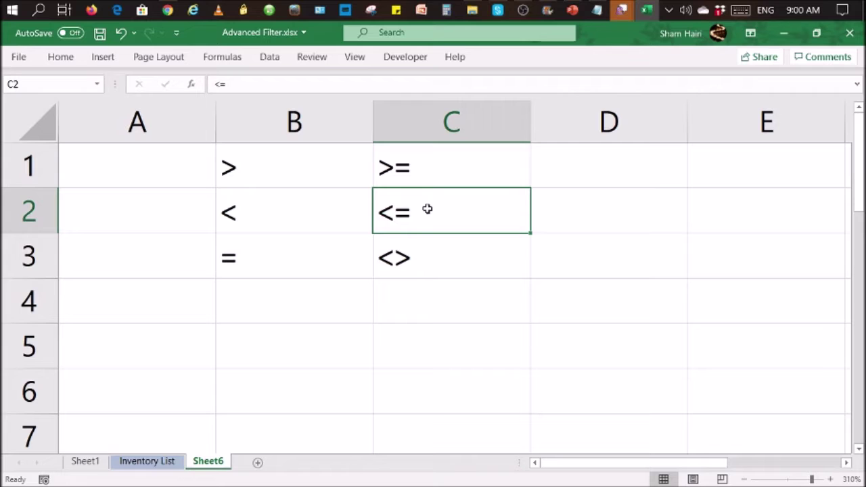
left_click(273, 257)
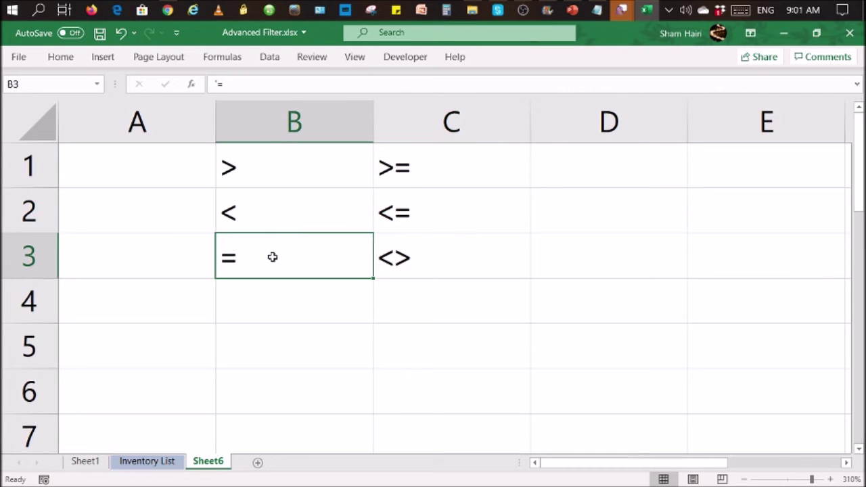
left_click(451, 264)
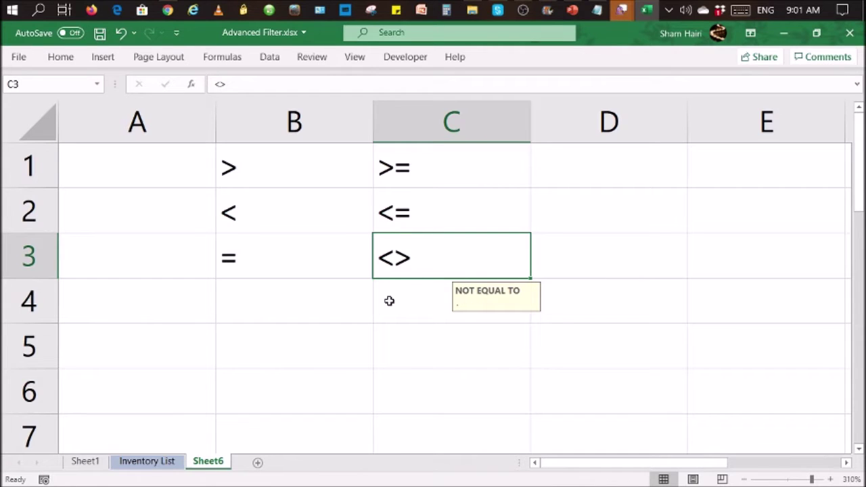
left_click(345, 307)
Start an Advanced Filter on the Inventory List sheet and reselect A5:J30, the inventory table with its headers, as the list range.
left_click(164, 465)
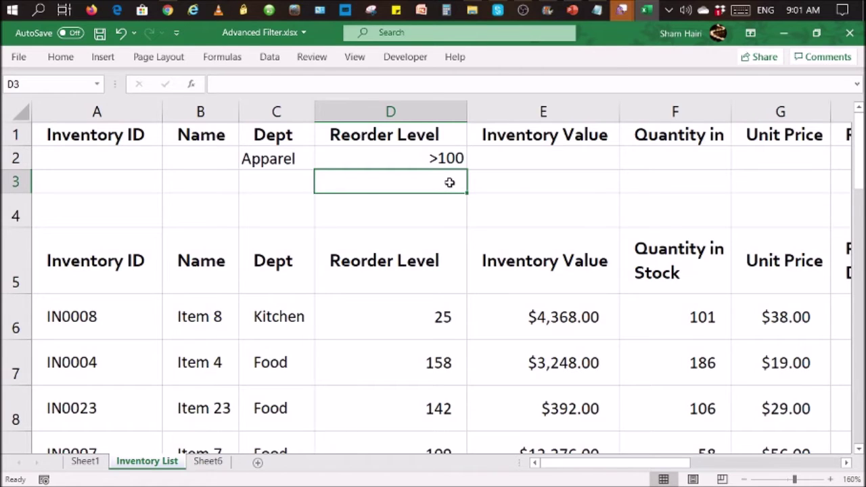
left_click(446, 205)
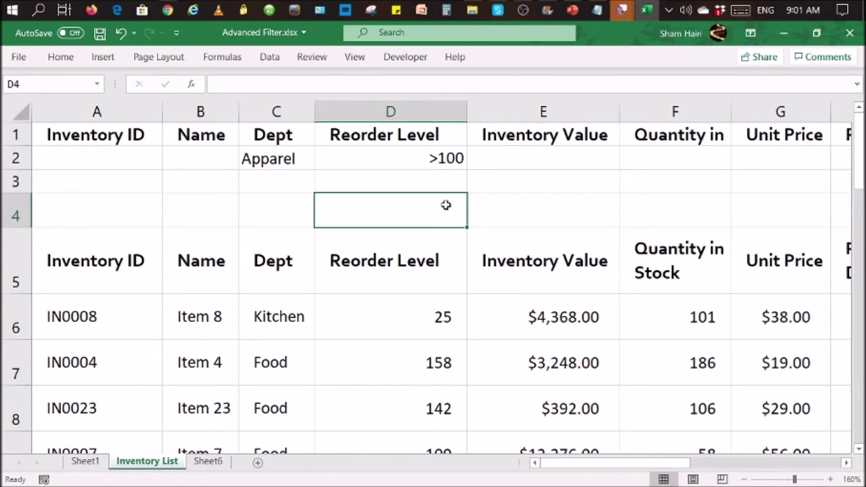
left_click(270, 58)
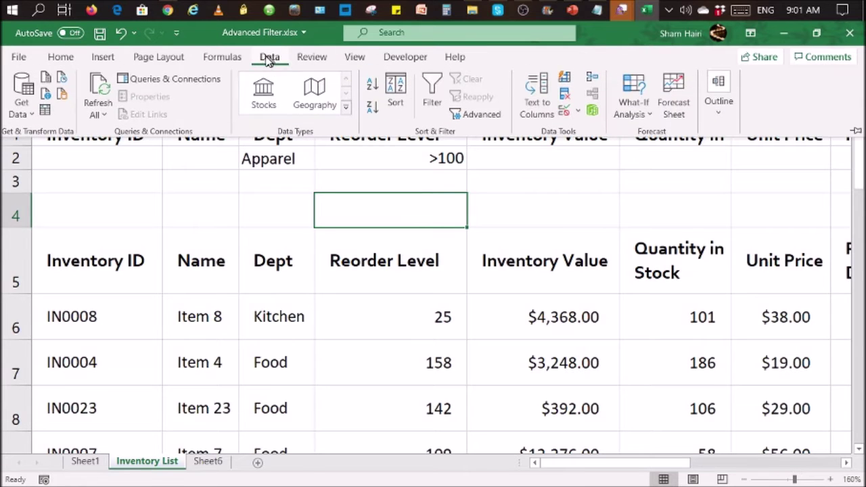
left_click(480, 116)
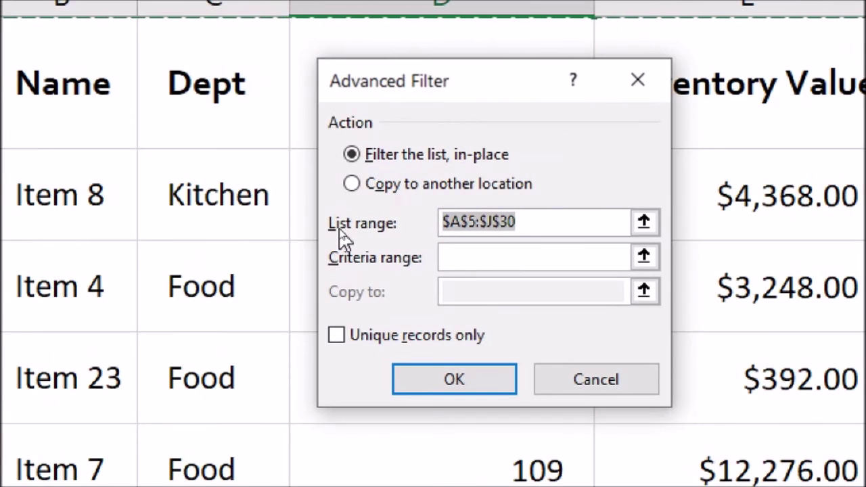
left_click_drag(529, 221, 391, 224)
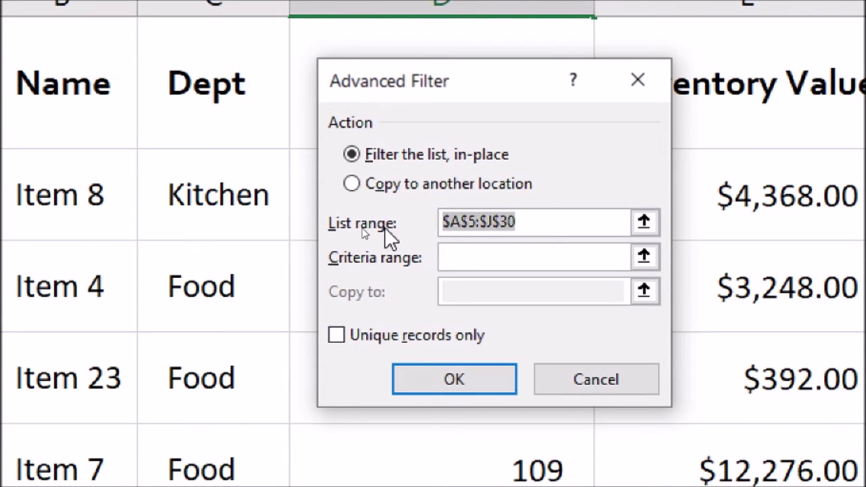
key("Delete")
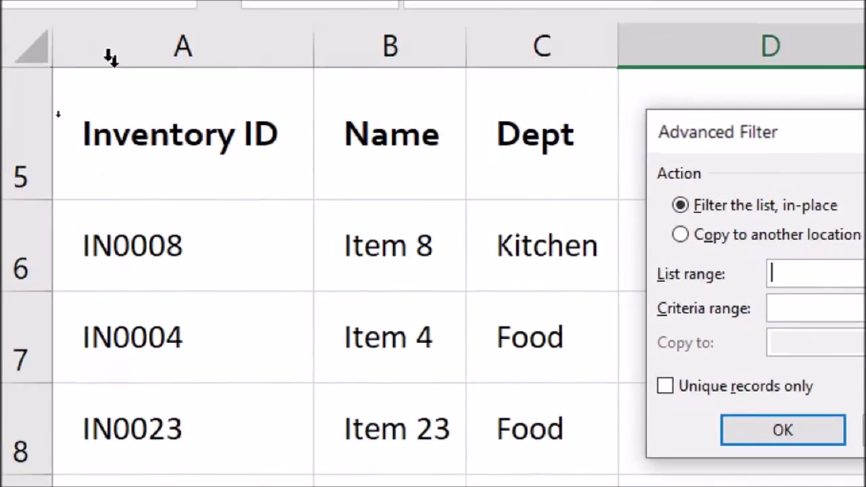
scroll(128, 142, "up", 2)
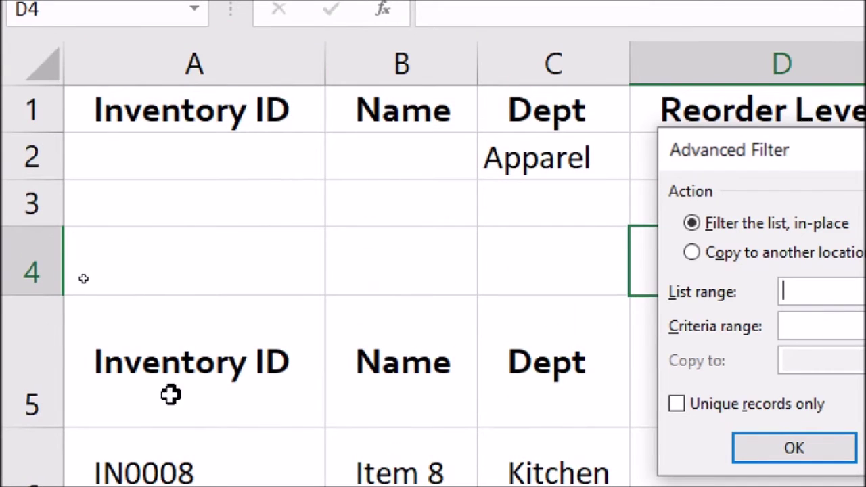
left_click(188, 365)
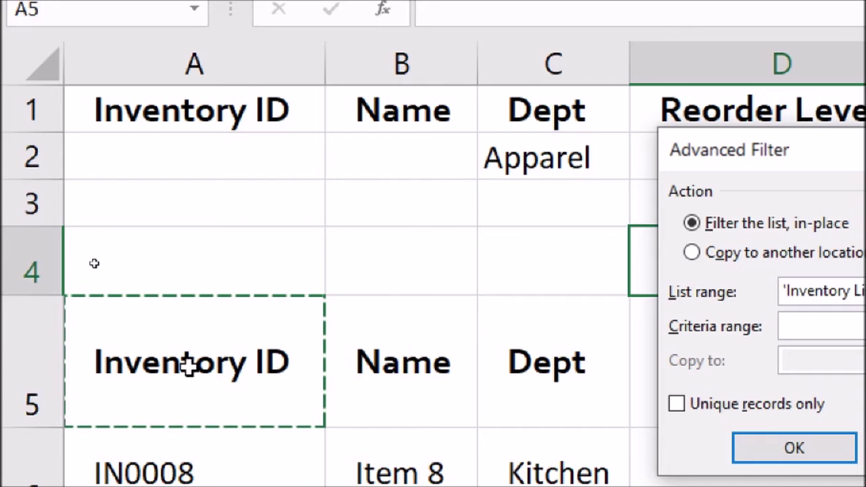
key("ctrl+shift+Right")
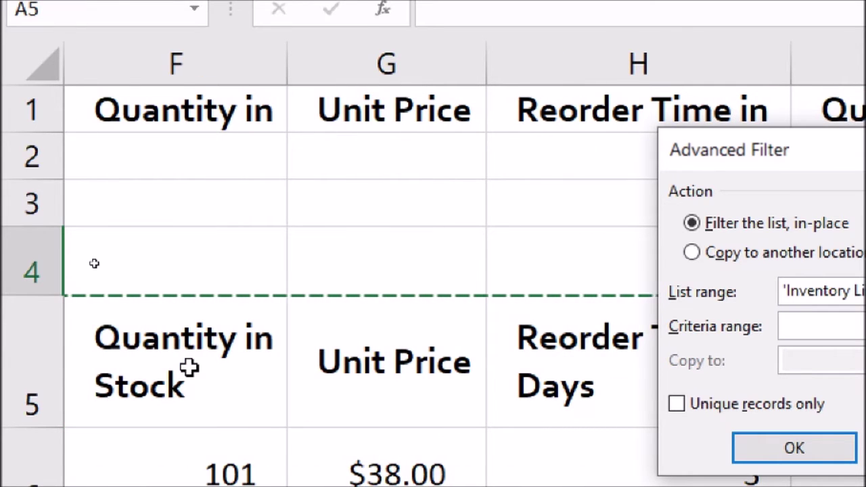
scroll(422, 301, "down", 2)
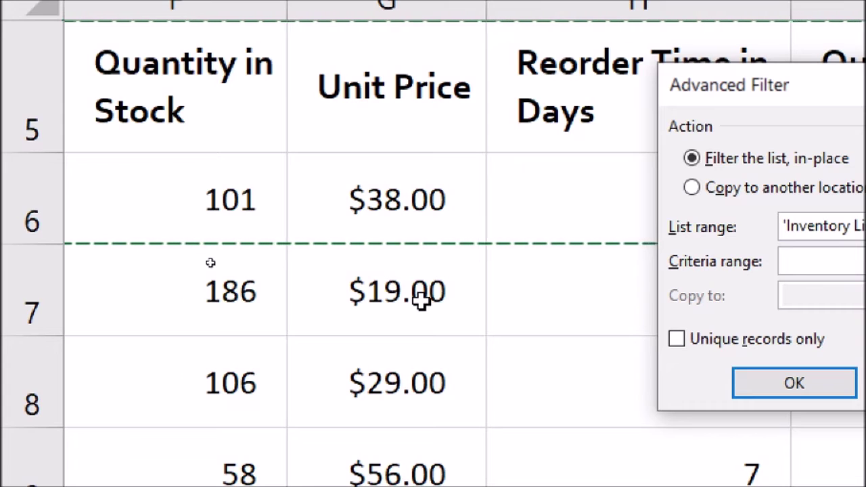
scroll(422, 301, "down", 6)
key("ctrl+shift+Down")
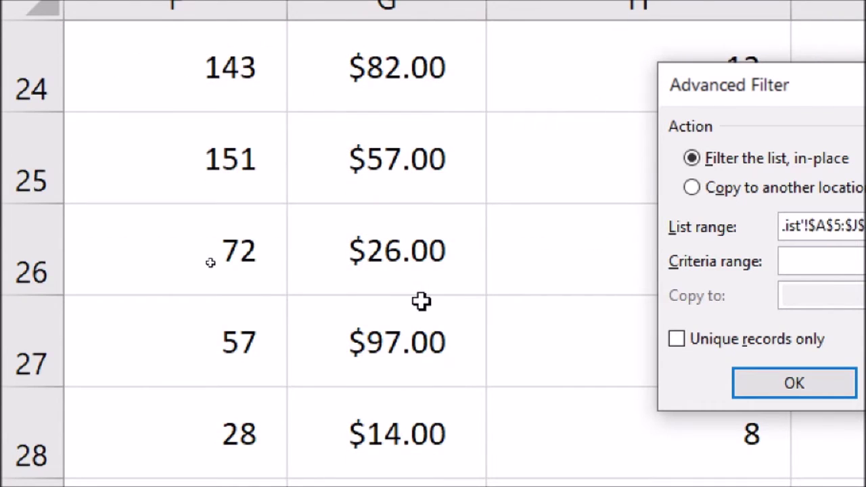
key("ctrl+shift+Up")
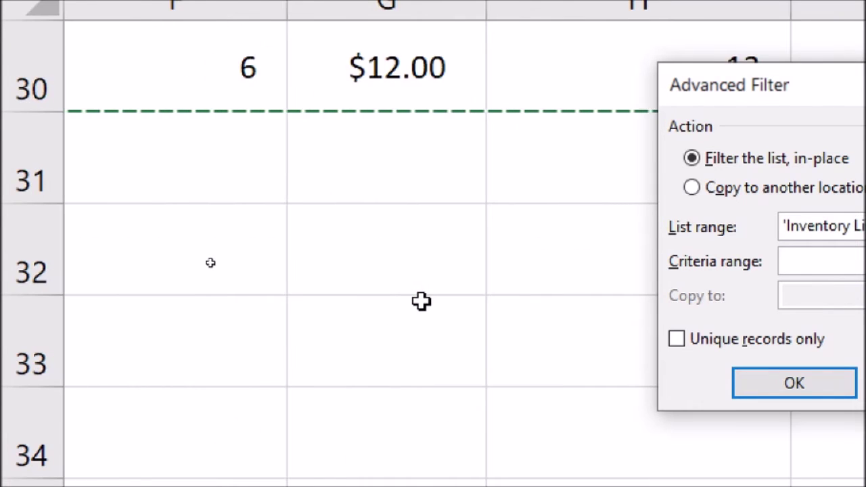
scroll(280, 380, "up", 2)
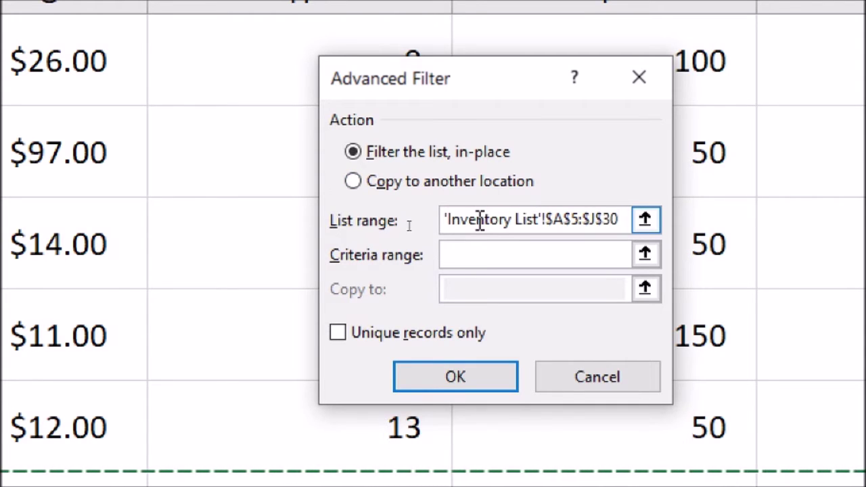
Set the Advanced Filter's criteria range to A1:J2, covering the copied header row and the criteria row beneath it.
left_click(465, 256)
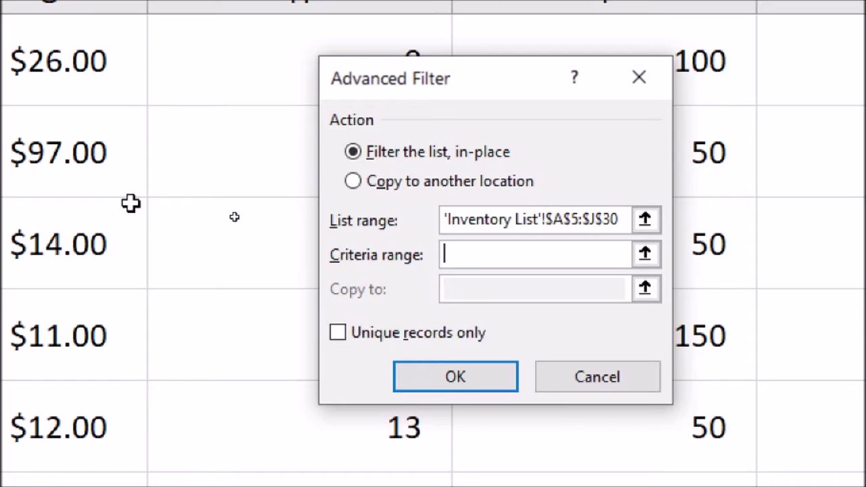
scroll(110, 218, "up", 1)
scroll(110, 219, "up", 8)
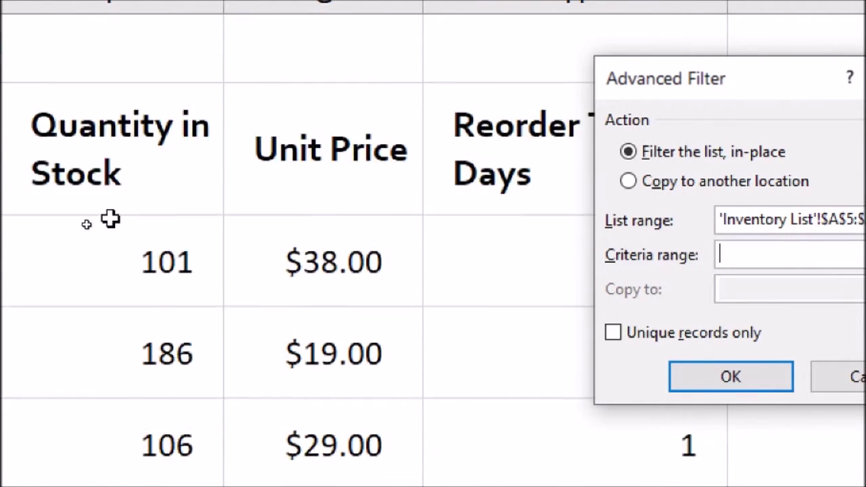
scroll(110, 219, "up", 2)
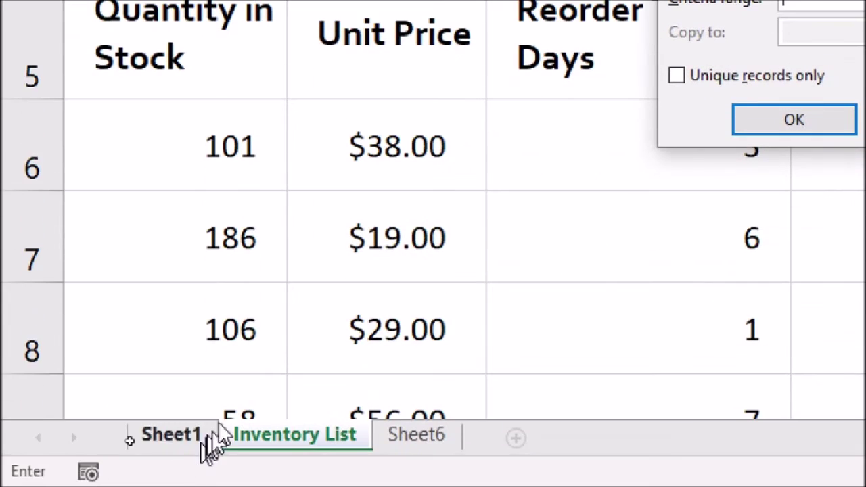
left_click(755, 443)
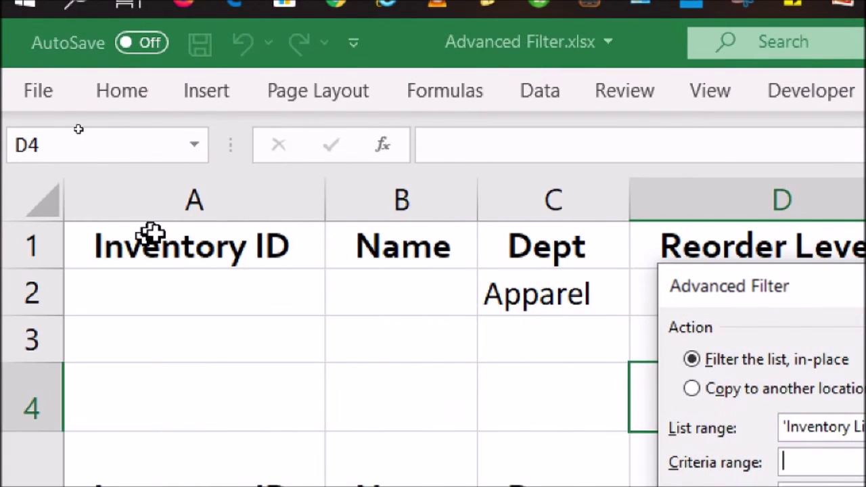
left_click(157, 233)
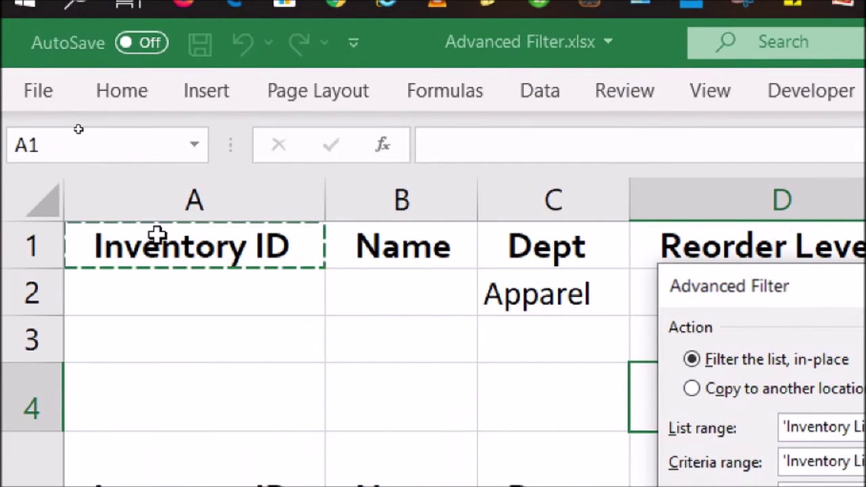
key("Down")
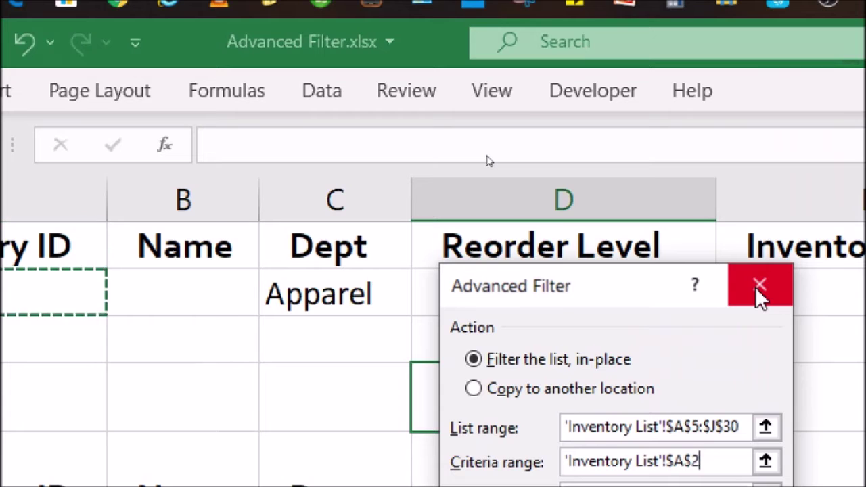
key("Up")
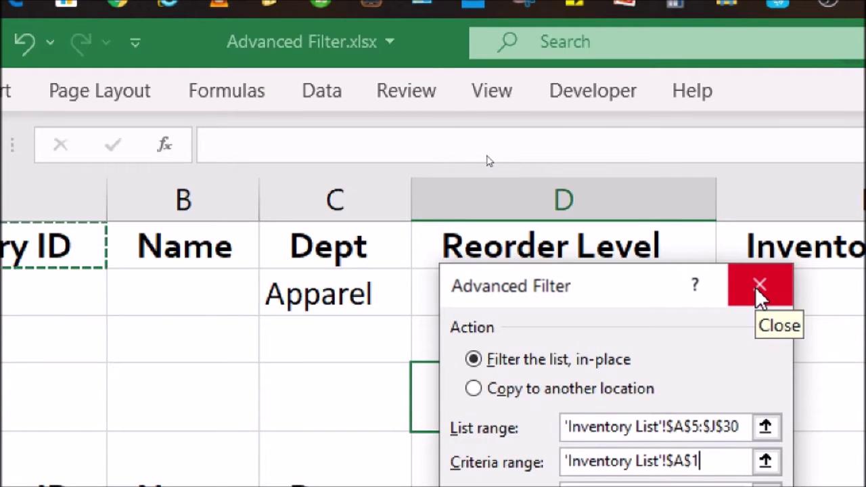
key("shift+Down")
key("shift+Right")
key("shift+Right")
key("shift+Right")
key("shift+Right")
key("shift+Right")
key("shift+Right")
key("shift+Right")
key("shift+Right")
key("shift+Right")
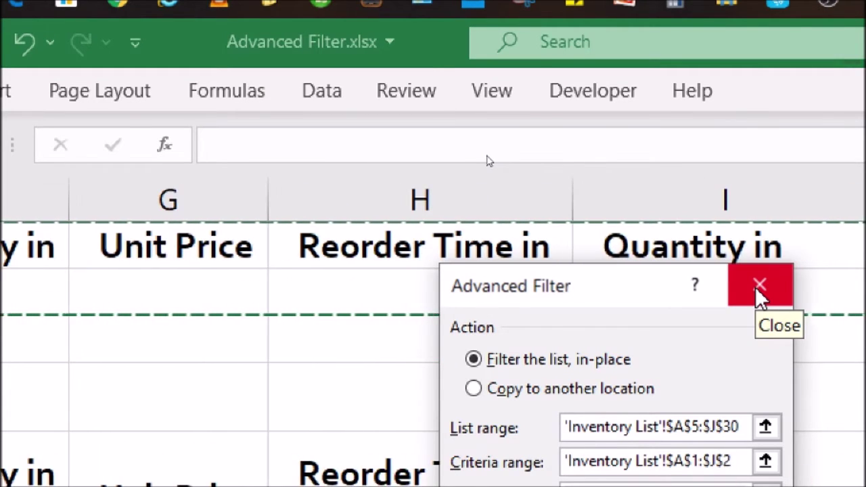
key("shift+Right")
key("shift+Left")
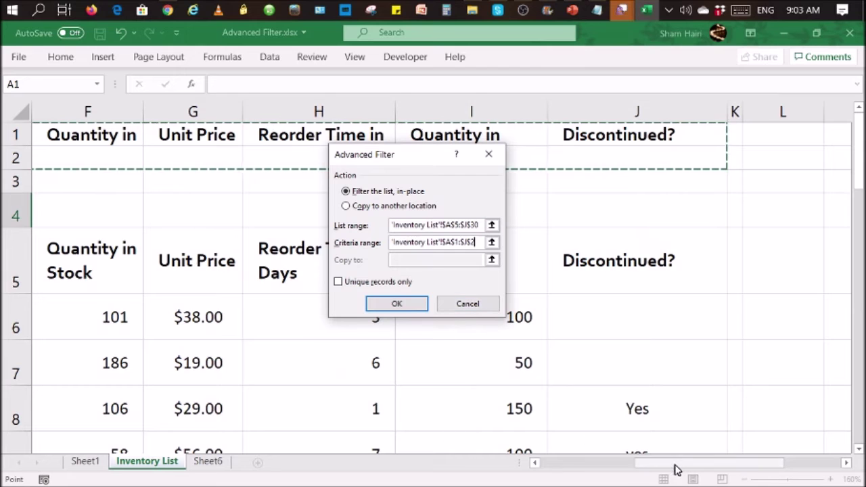
Apply the Advanced Filter to the inventory list in place and check the filtered rows against the criteria.
left_click_drag(676, 469, 582, 469)
left_click_drag(383, 162, 379, 199)
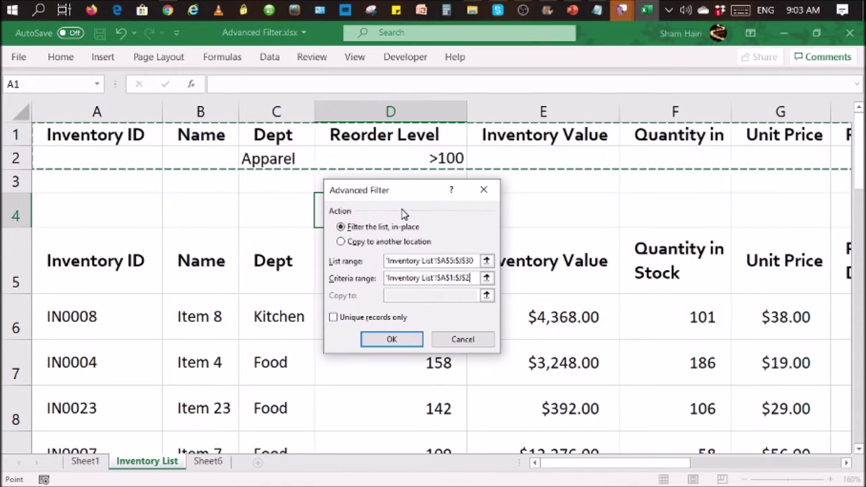
left_click(393, 338)
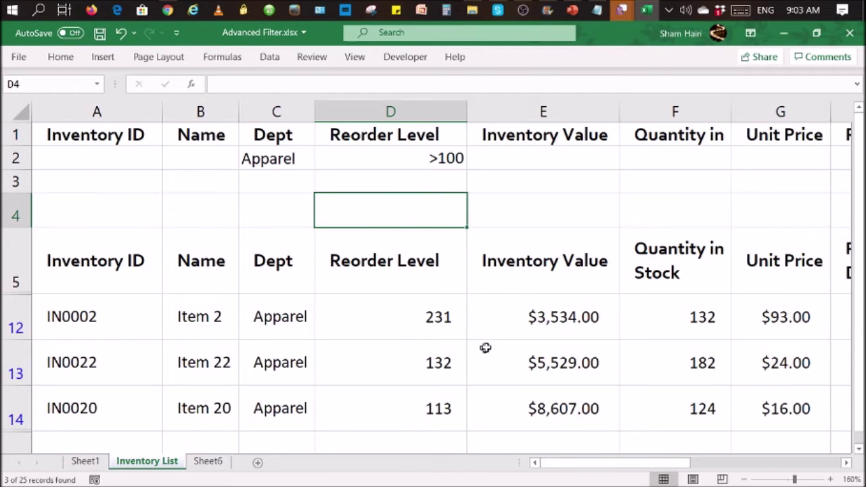
scroll(190, 359, "down", 1)
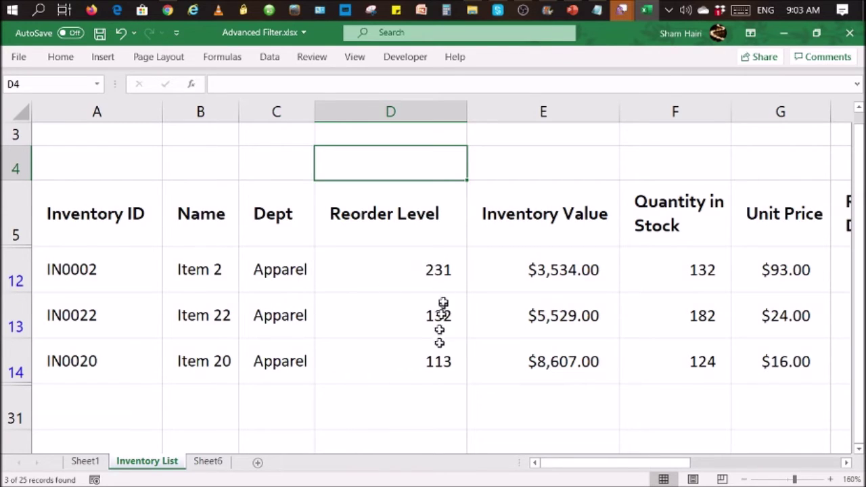
scroll(437, 298, "up", 1)
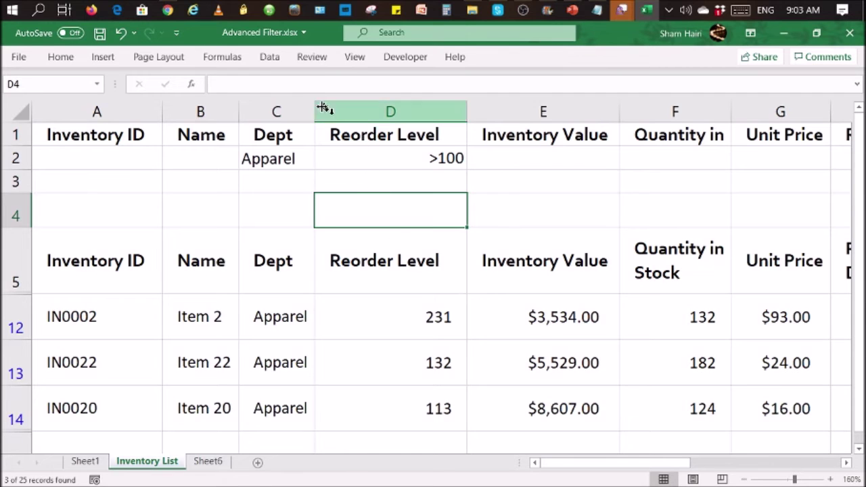
Clear the filter from the inventory table to restore the full list.
left_click(269, 59)
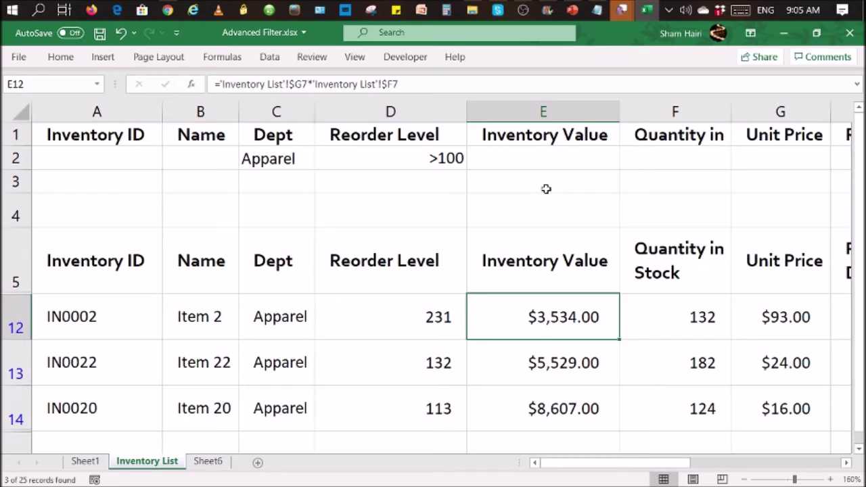
left_click(545, 188)
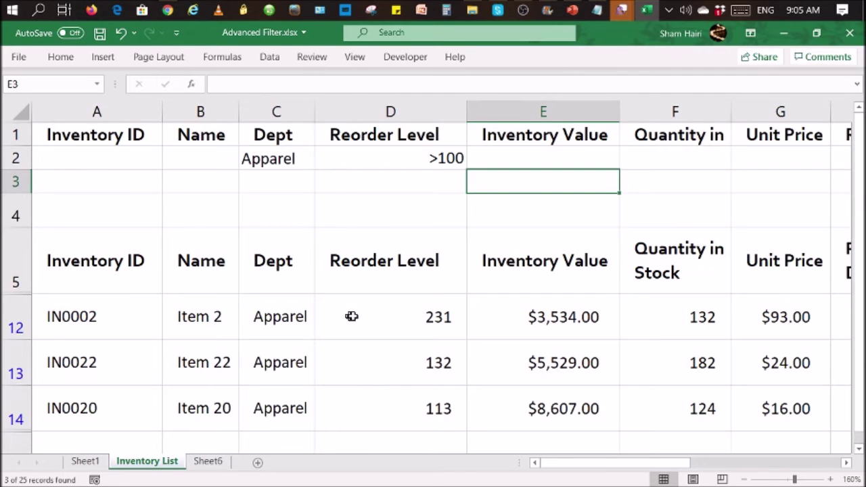
left_click(379, 312)
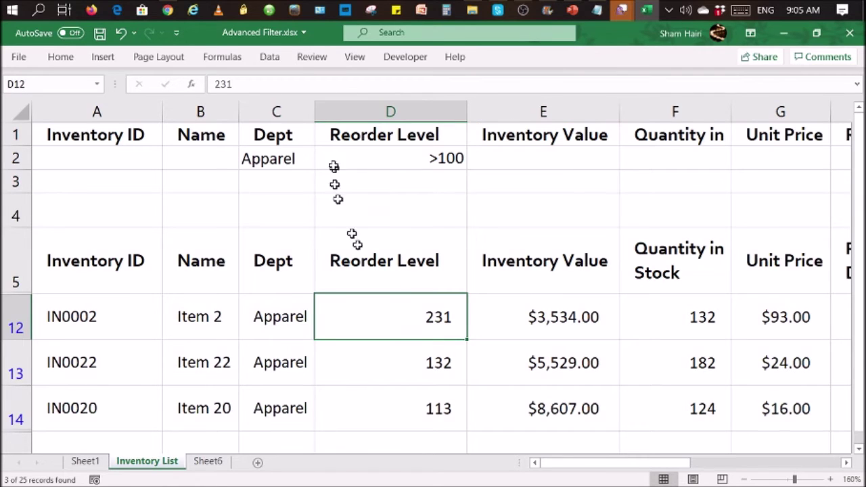
left_click(270, 56)
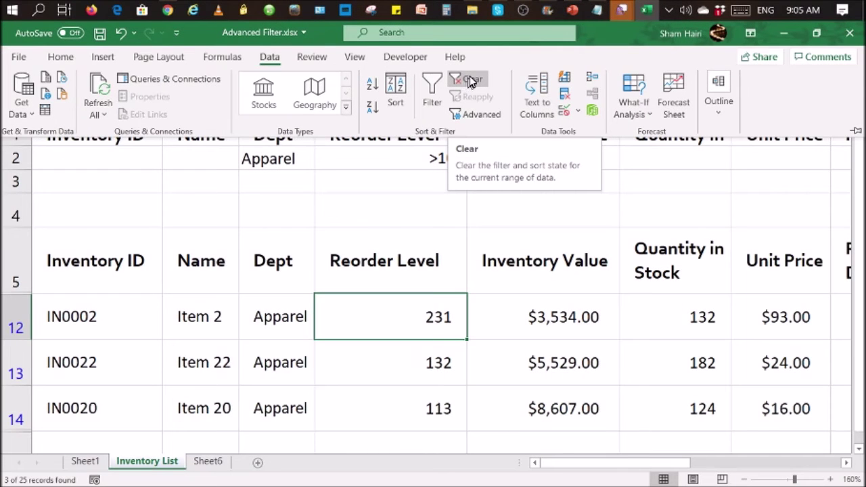
left_click(472, 80)
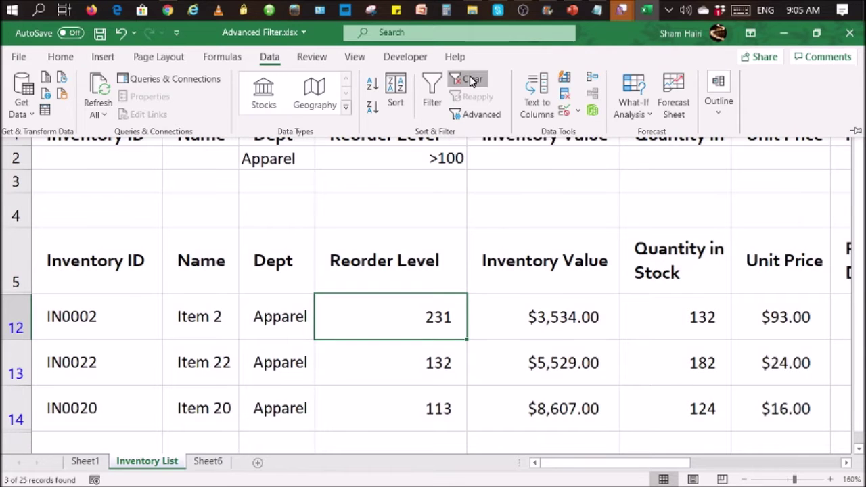
scroll(408, 296, "down", 2)
scroll(408, 296, "down", 2)
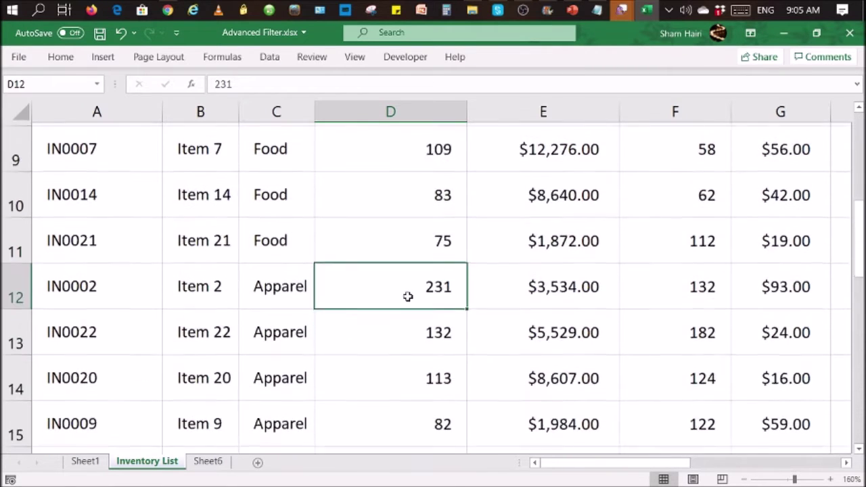
scroll(408, 296, "up", 4)
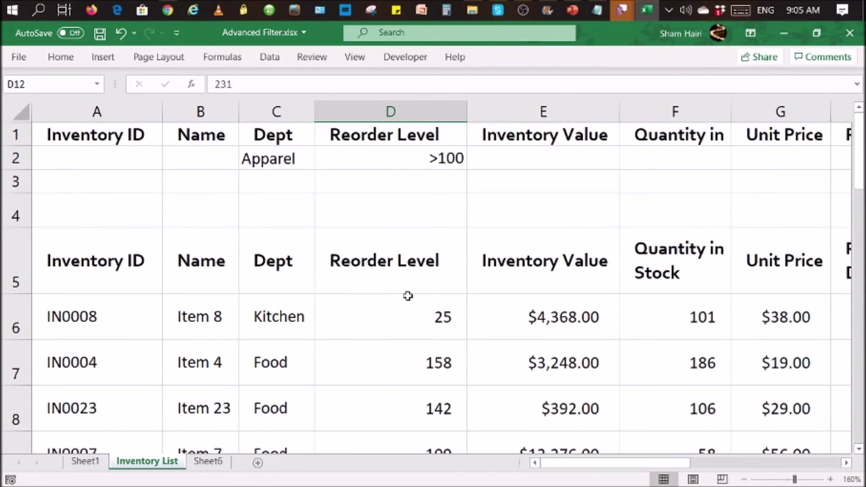
left_click(405, 301)
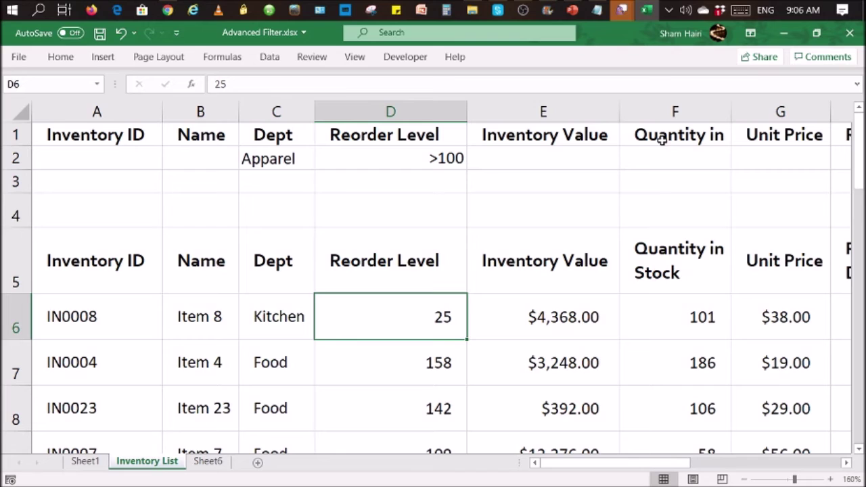
left_click(665, 185)
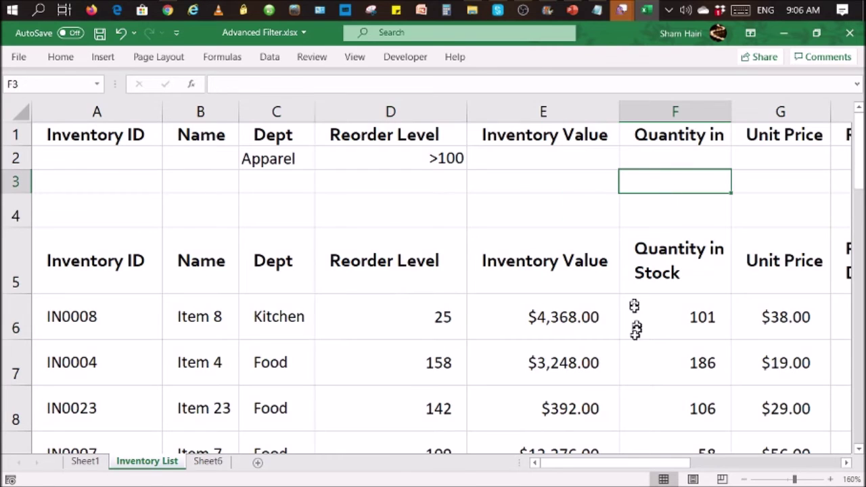
Enter <100 in F3 as the Quantity in Stock criterion, one row below the Apparel and >100 criteria.
type("<100")
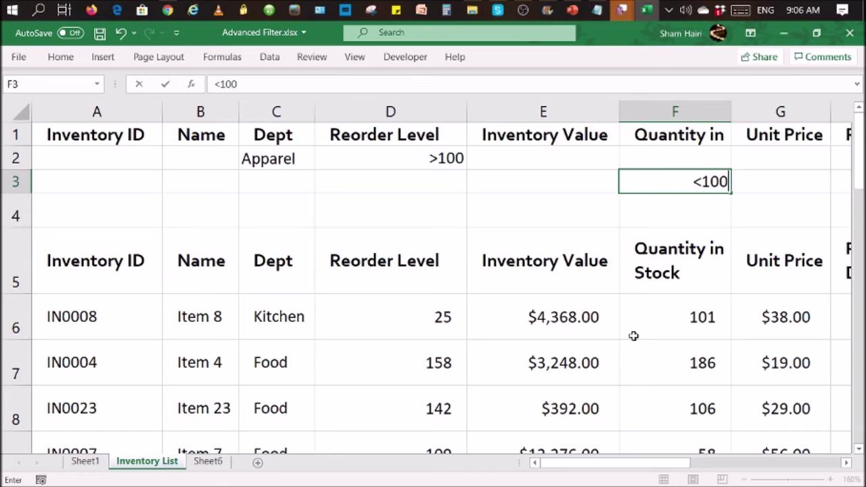
key("Return")
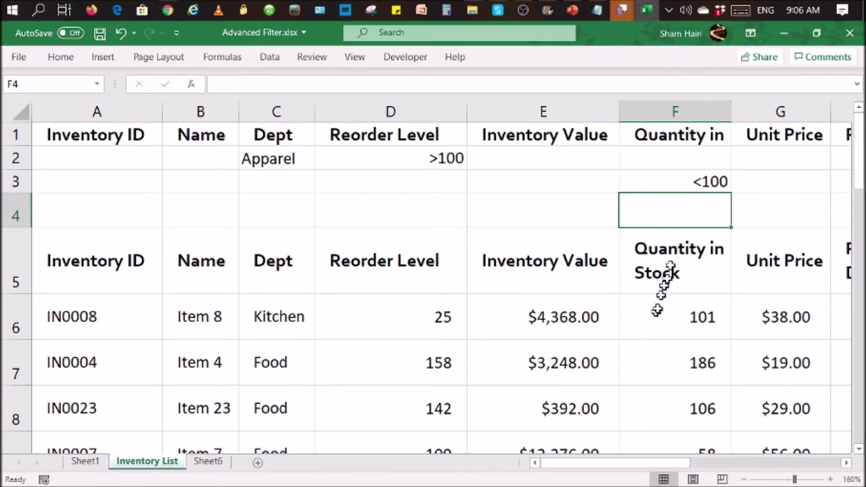
Compare the Dept and Reorder Level criteria in row 2 with the quantity criterion in row 3, and look over the inventory rows.
left_click(680, 162)
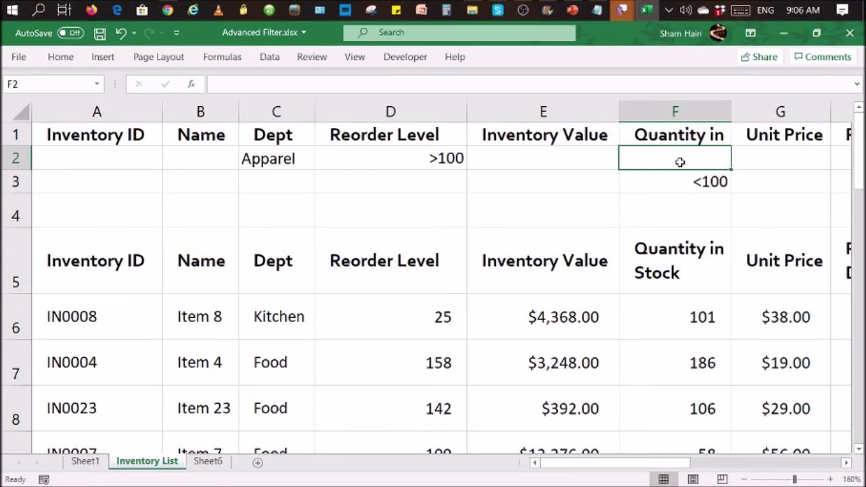
left_click(681, 184)
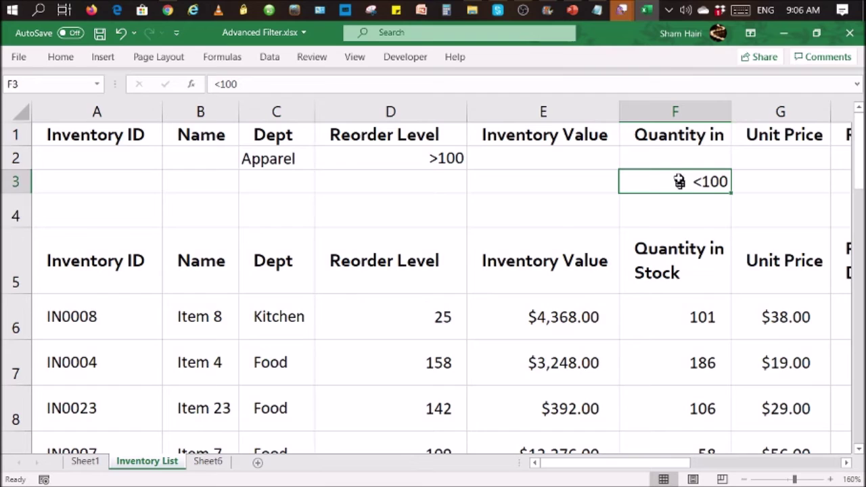
left_click(681, 157)
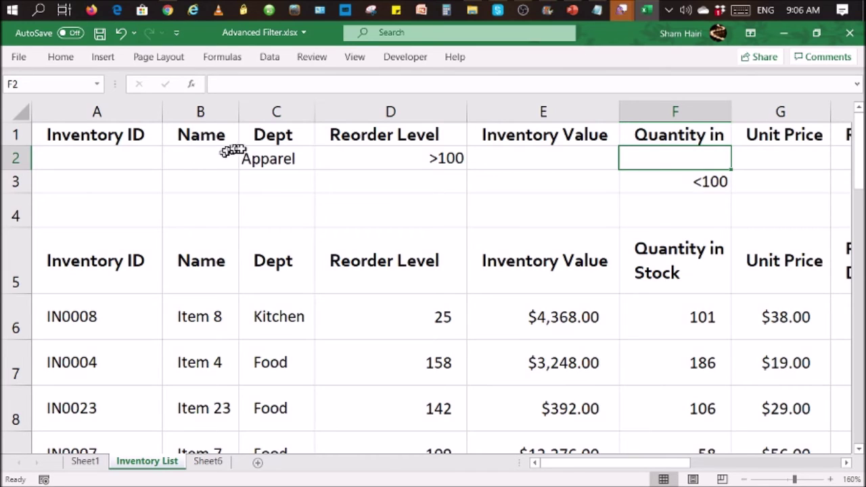
left_click(280, 156)
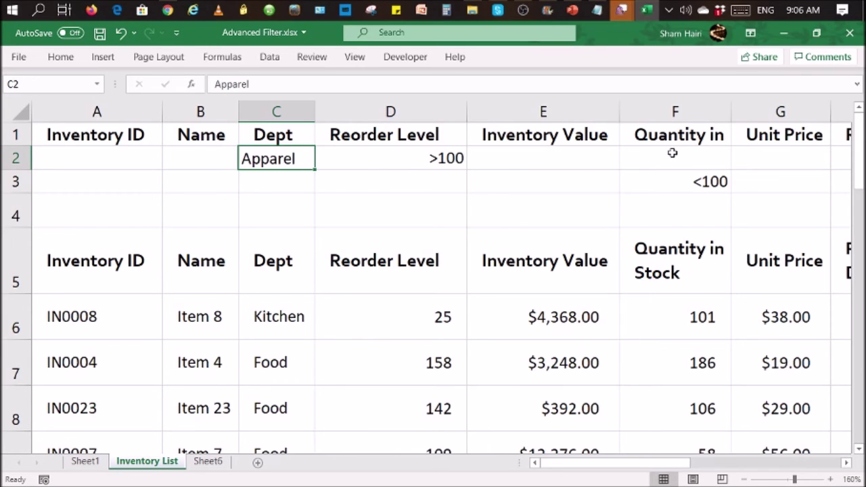
left_click(676, 191)
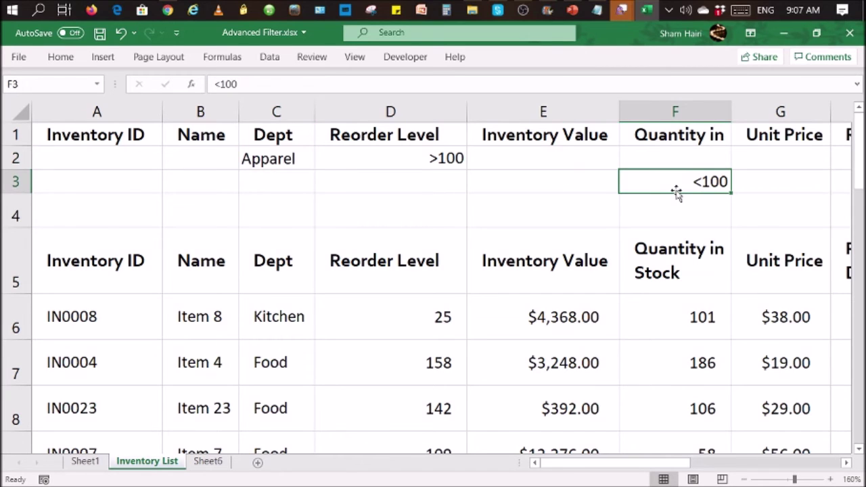
left_click_drag(283, 147, 440, 162)
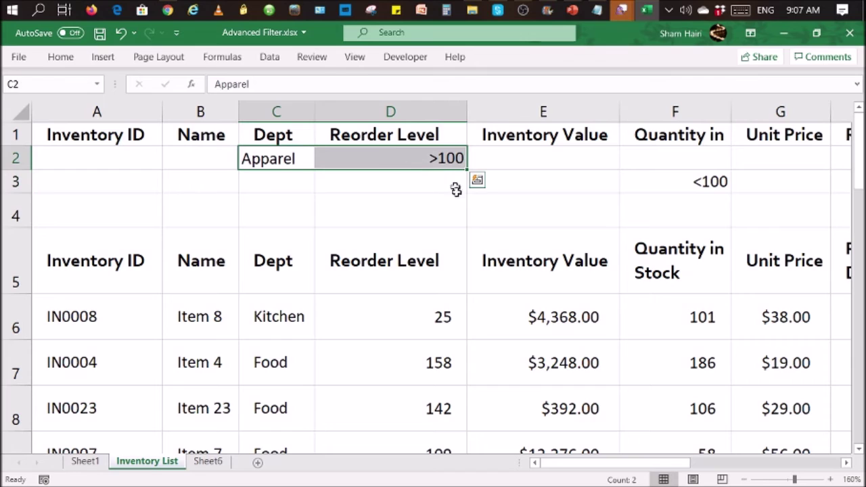
left_click(684, 189)
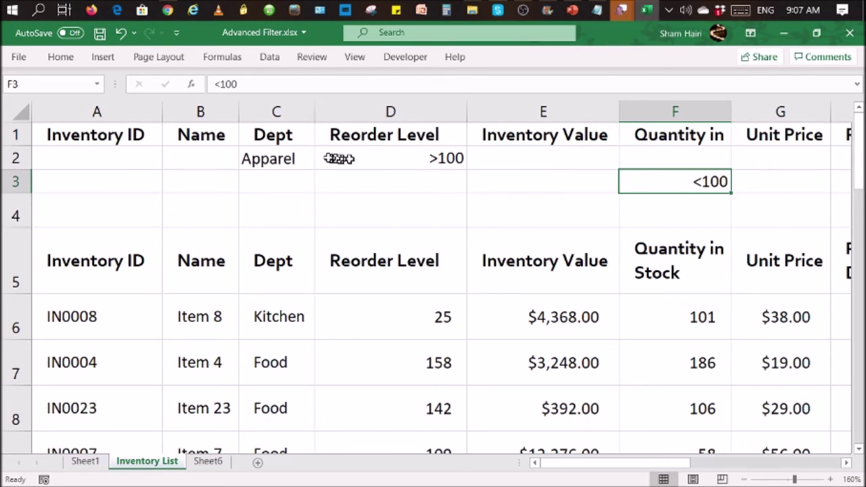
left_click_drag(266, 167, 387, 155)
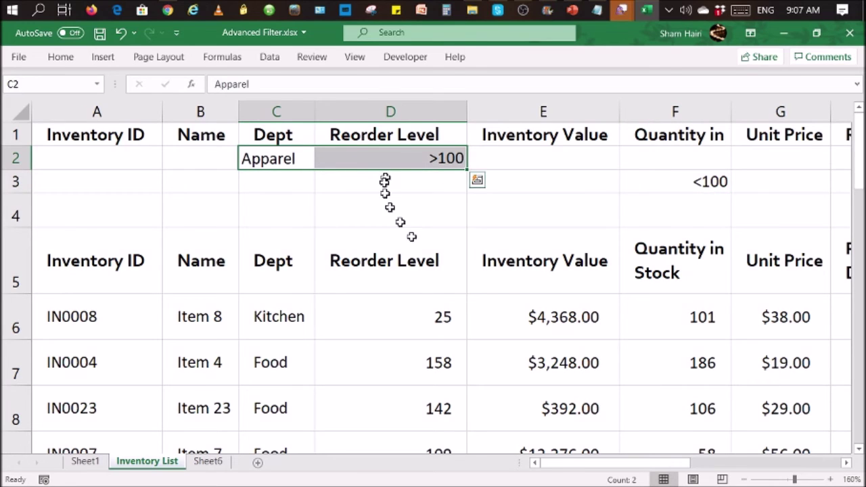
left_click_drag(706, 191, 545, 181)
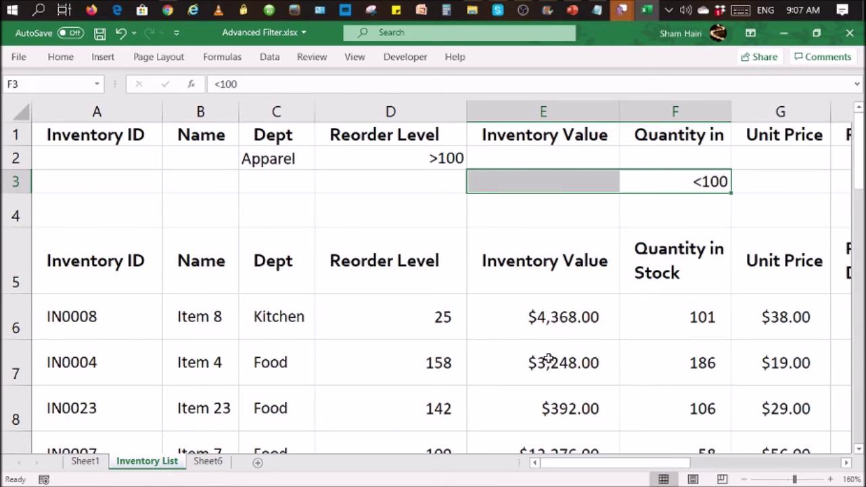
left_click(548, 359)
scroll(548, 357, "down", 2)
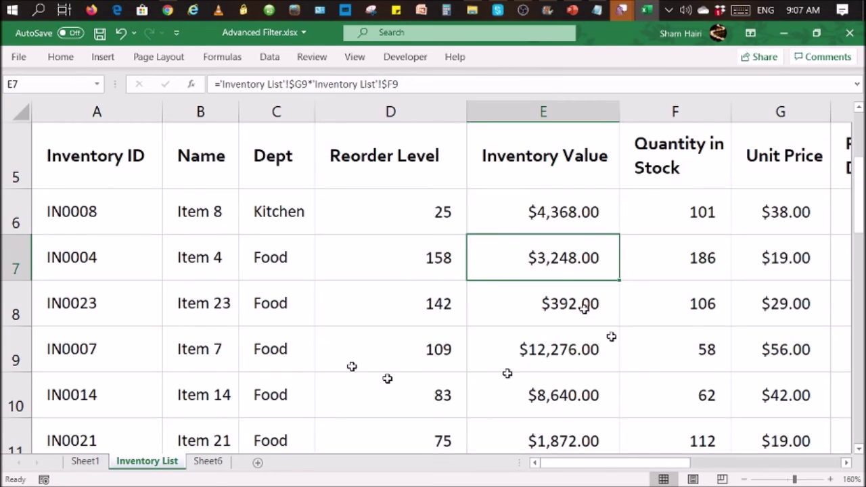
scroll(360, 361, "up", 2)
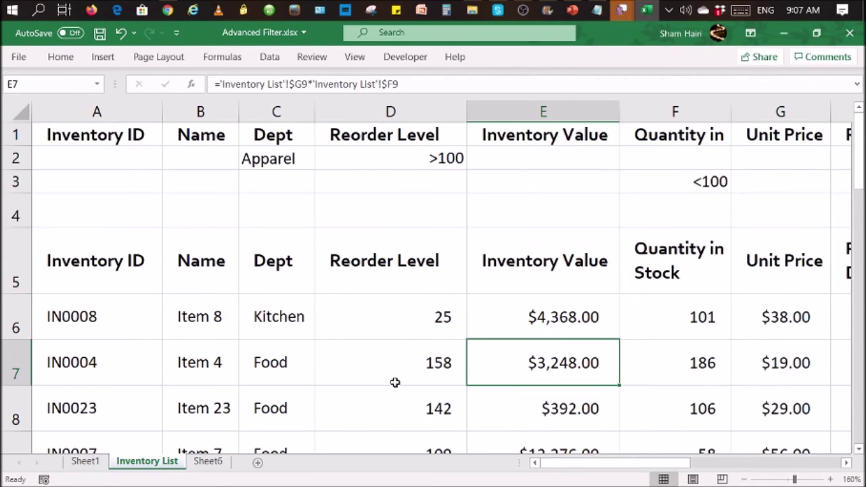
Start a new Advanced Filter and replace its criteria range with A1:J3, covering the header row and both criteria rows.
left_click(400, 218)
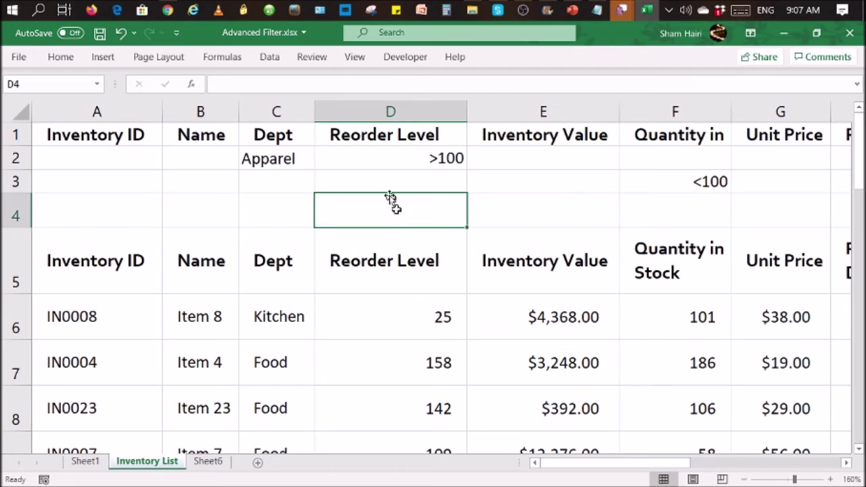
left_click(270, 58)
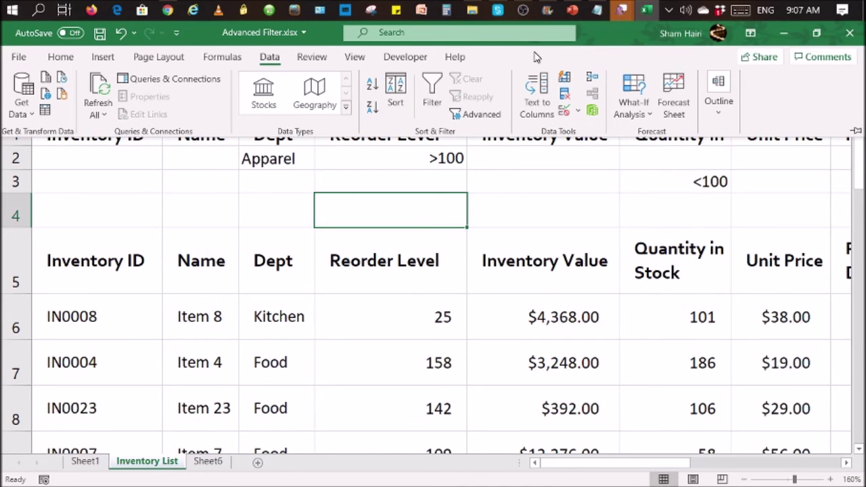
left_click(479, 116)
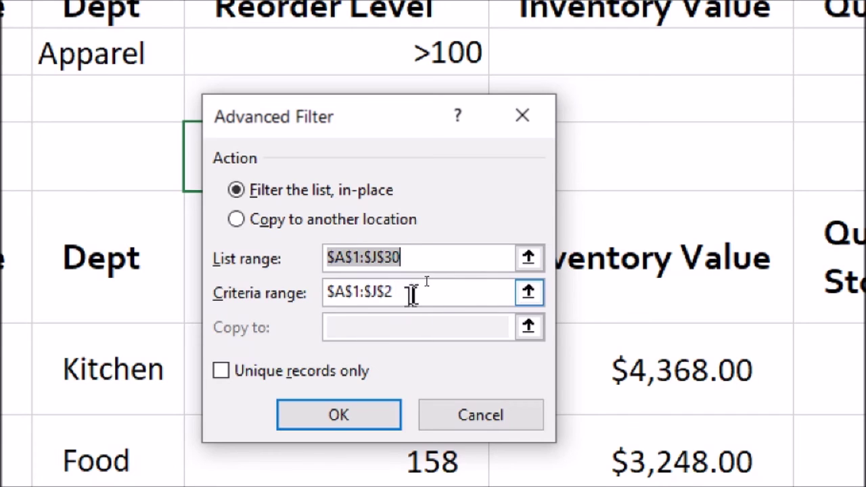
left_click_drag(395, 292, 326, 297)
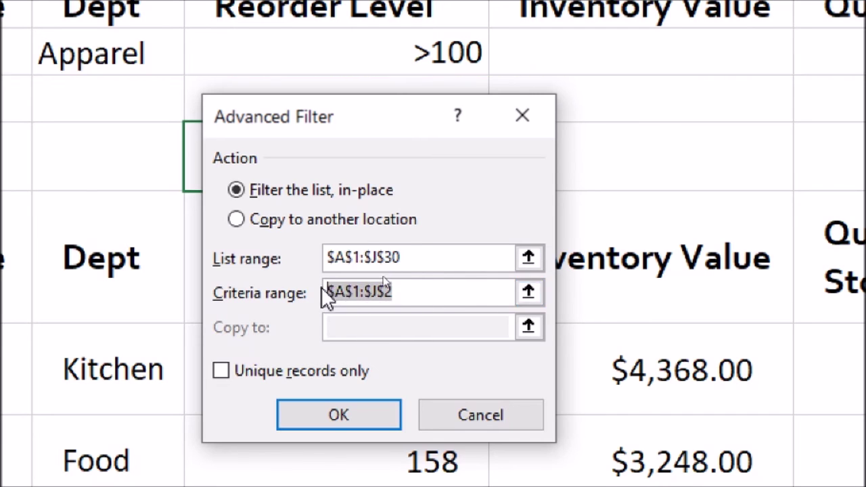
key("BackSpace")
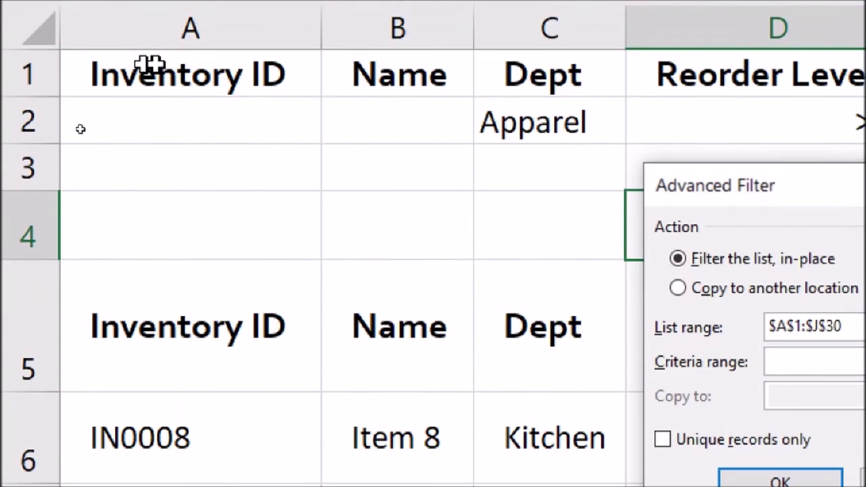
left_click_drag(161, 72, 865, 163)
left_click_drag(748, 164, 865, 154)
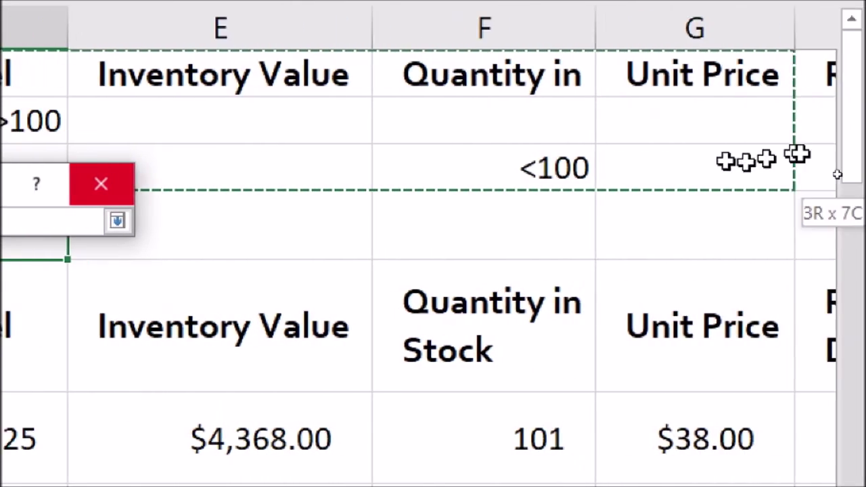
left_click_drag(798, 154, 307, 178)
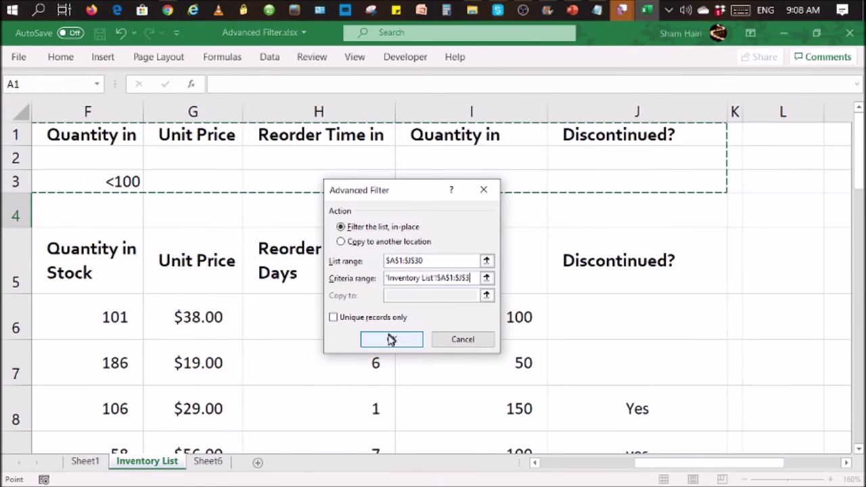
Apply the two-row criteria filter in place and check the filtered rows' departments, reorder levels and stock quantities.
left_click(391, 338)
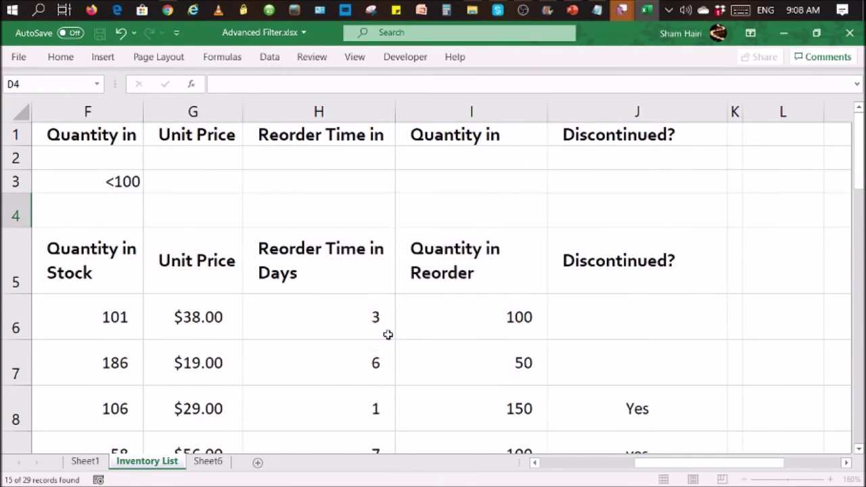
scroll(386, 334, "down", 3)
left_click_drag(641, 465, 534, 465)
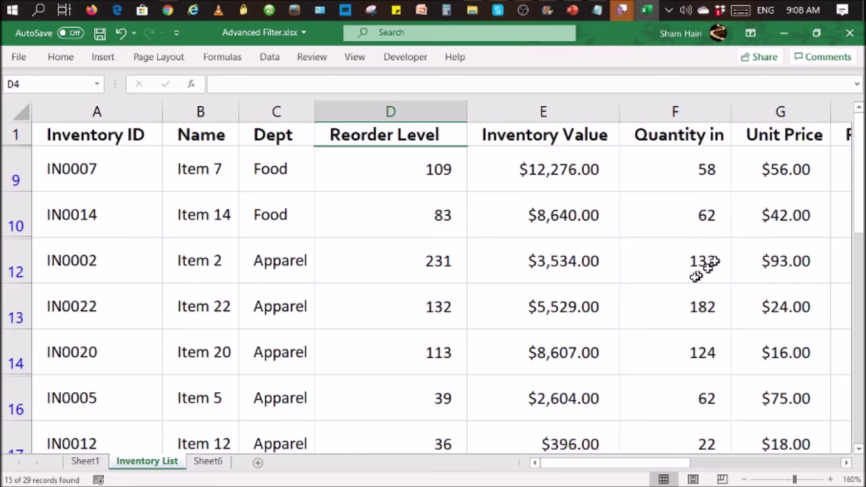
scroll(694, 279, "down", 2)
scroll(694, 277, "up", 2)
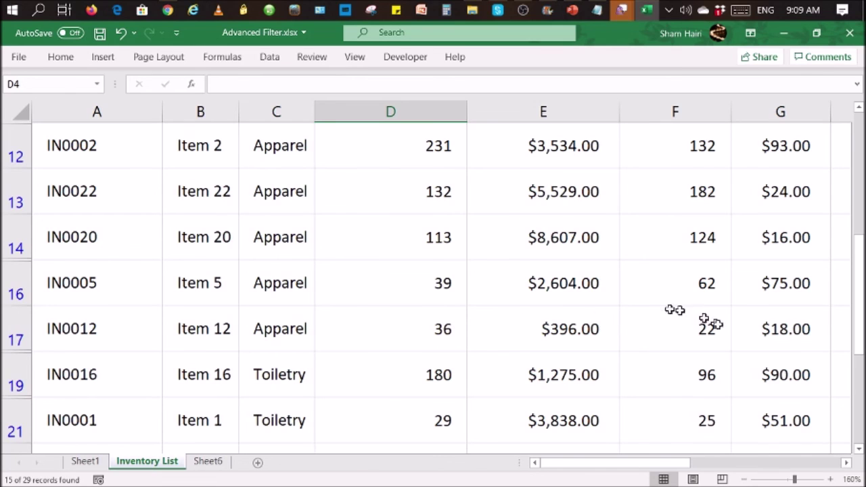
scroll(730, 330, "up", 3)
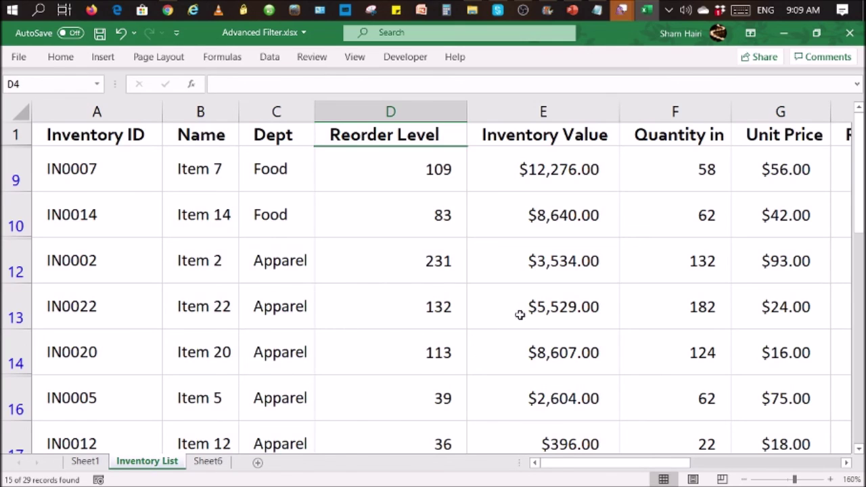
left_click(560, 305)
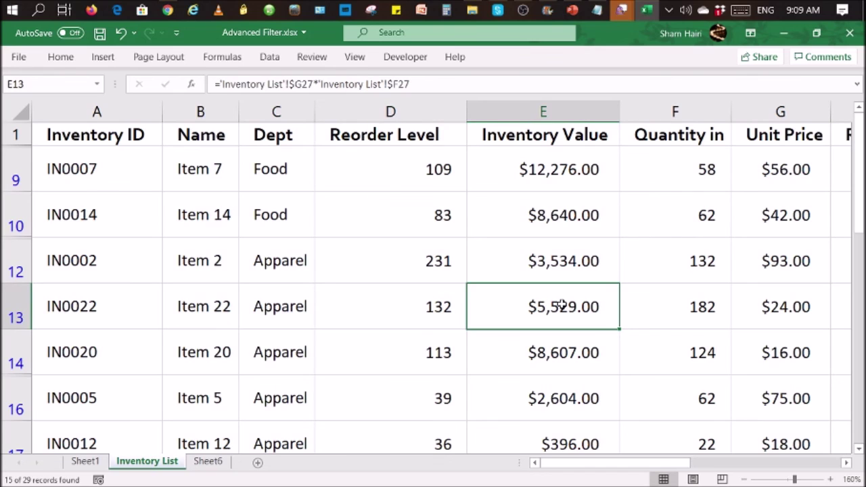